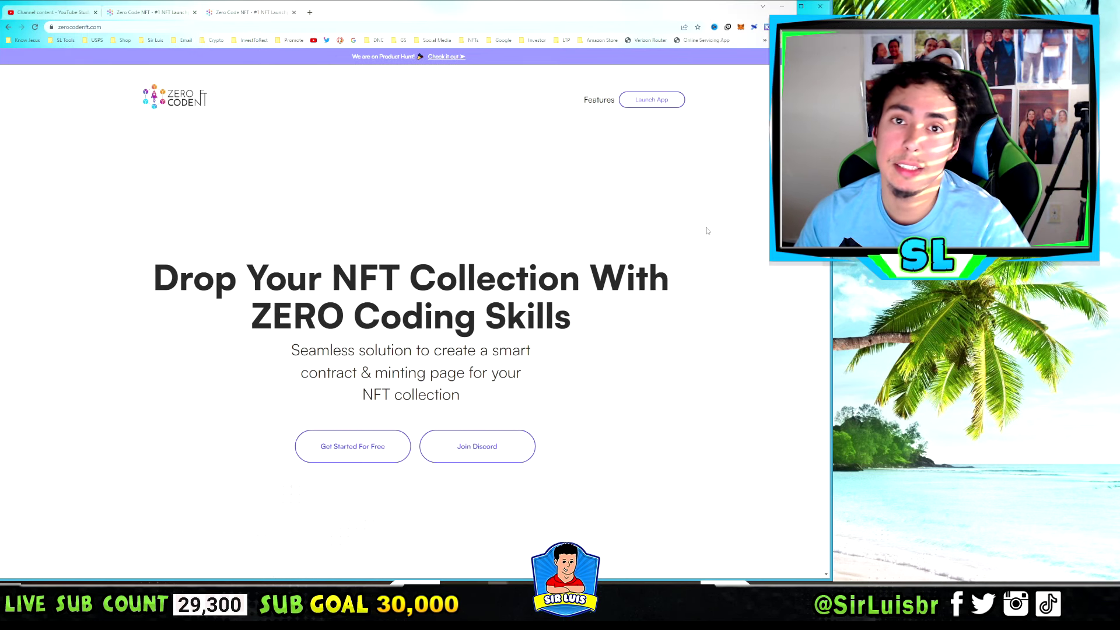
# Launch the Zero Code NFT app, check the account details and close them.
pyautogui.click(651, 104)
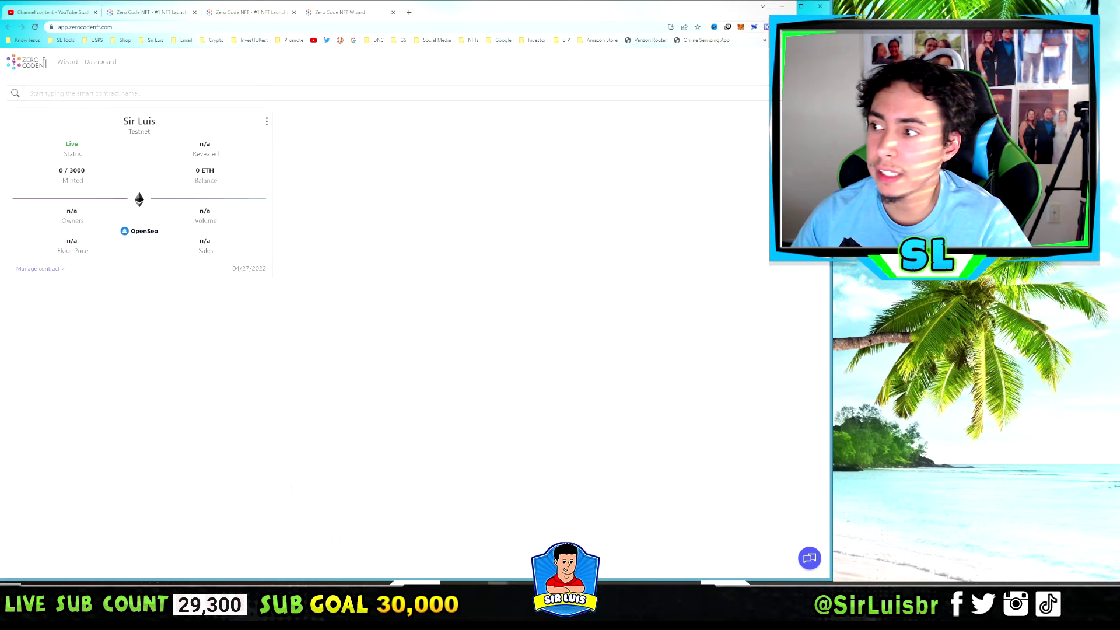
pyautogui.moveTo(832, 67); pyautogui.dragTo(770, 67)
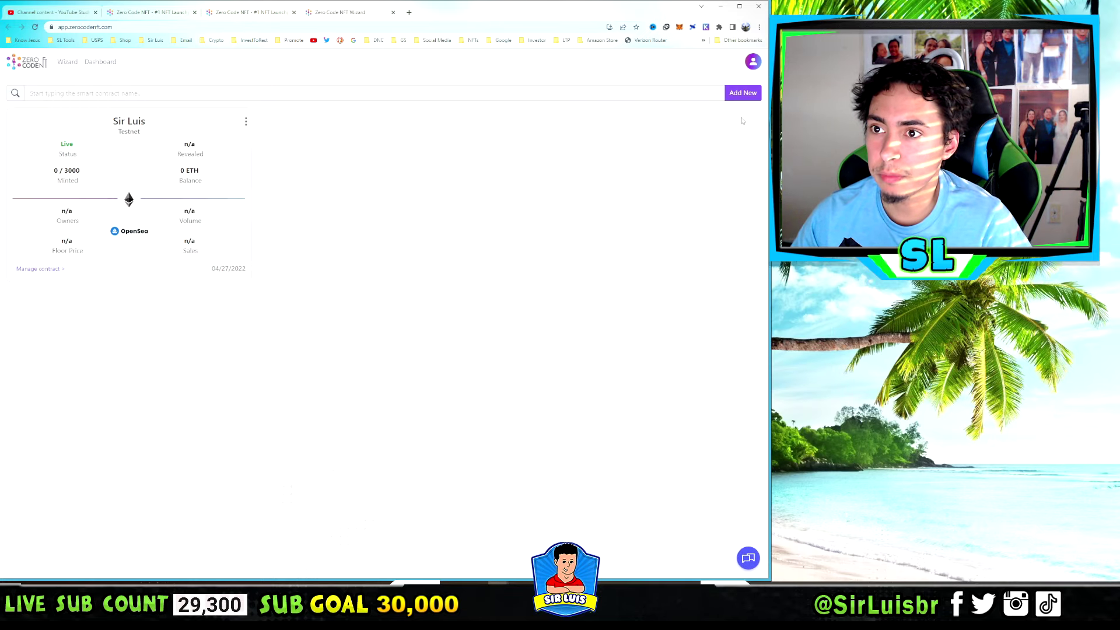
pyautogui.click(753, 62)
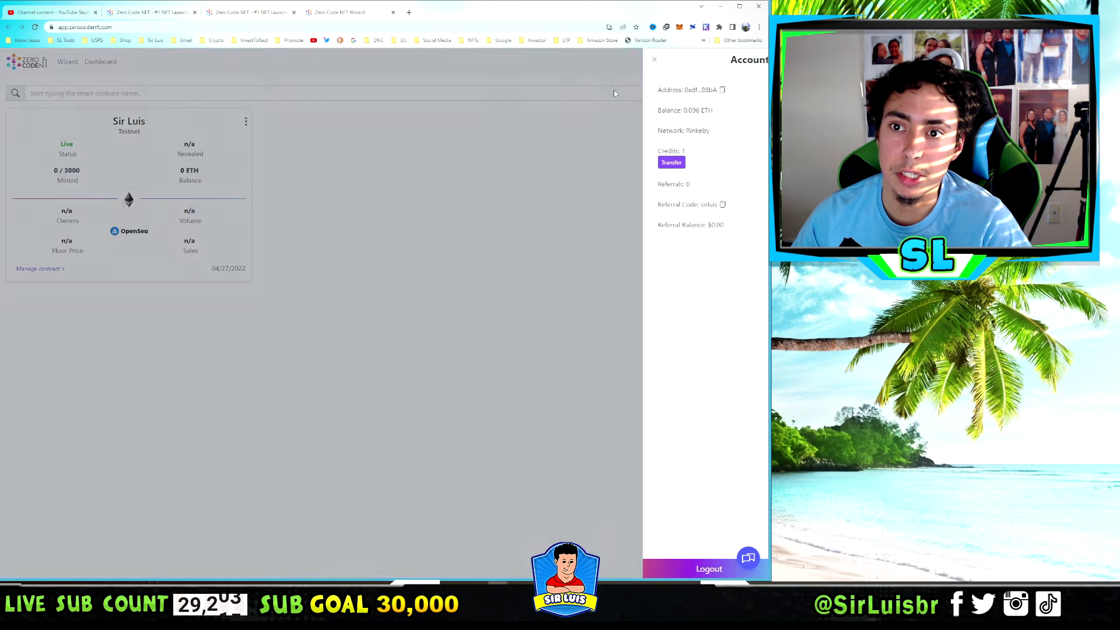
pyautogui.click(613, 94)
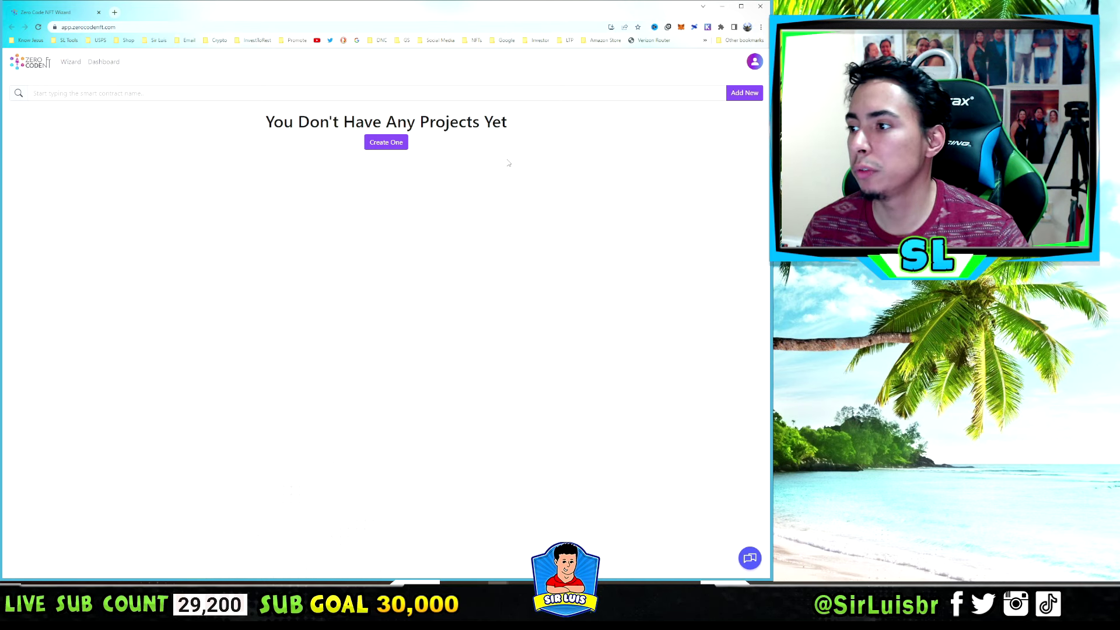
# Connect the MetaMask wallet to the account and return to the empty projects page.
pyautogui.click(754, 62)
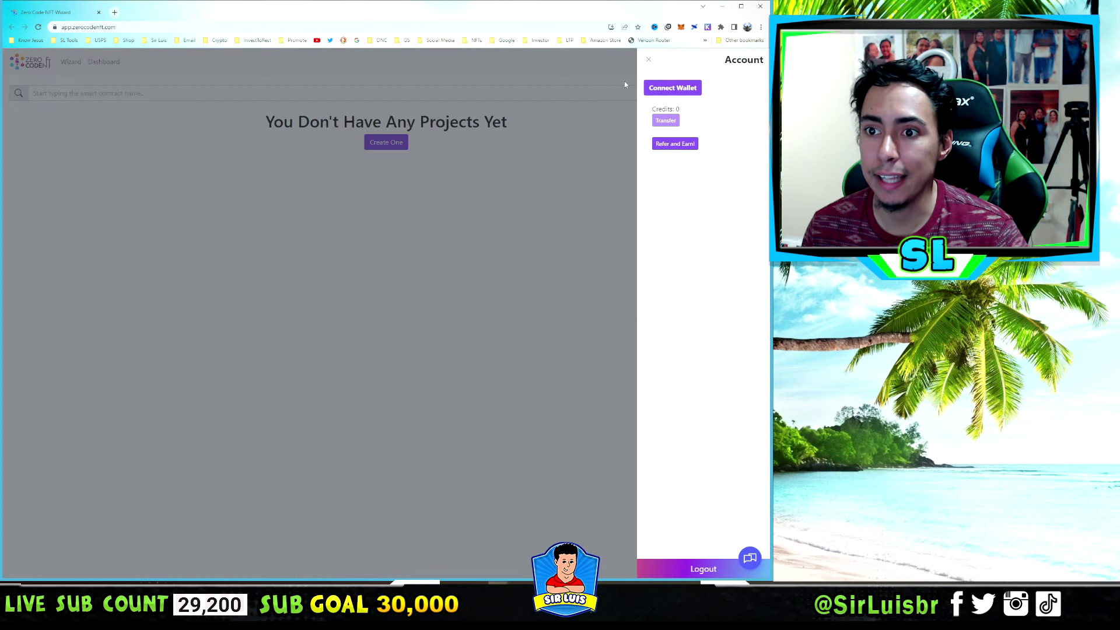
pyautogui.click(696, 95)
pyautogui.click(754, 61)
pyautogui.click(242, 127)
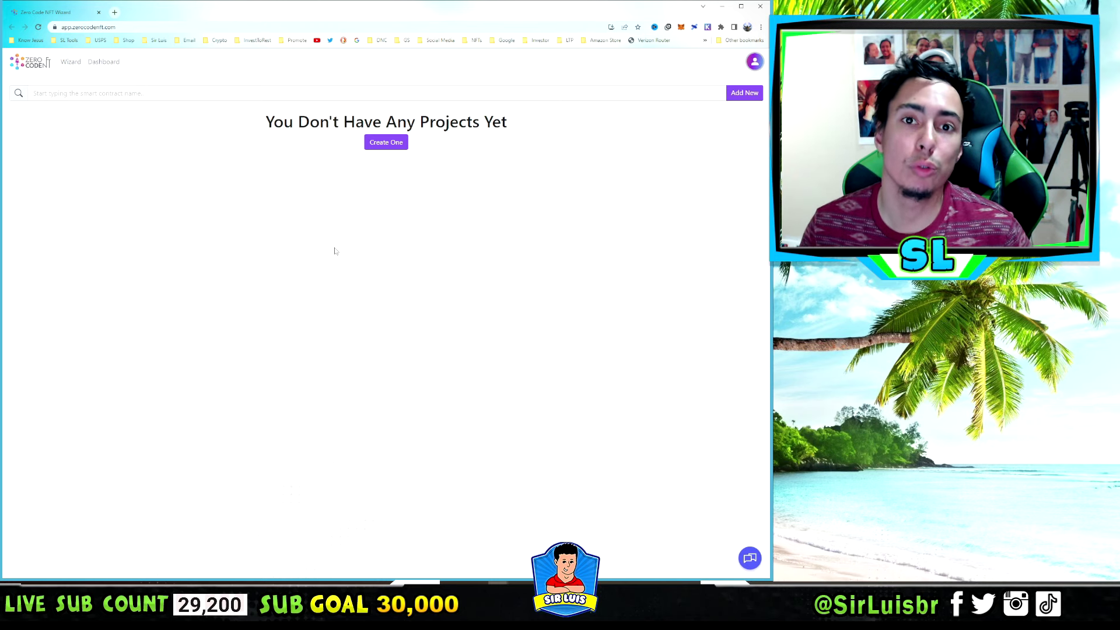
pyautogui.click(753, 64)
pyautogui.click(669, 94)
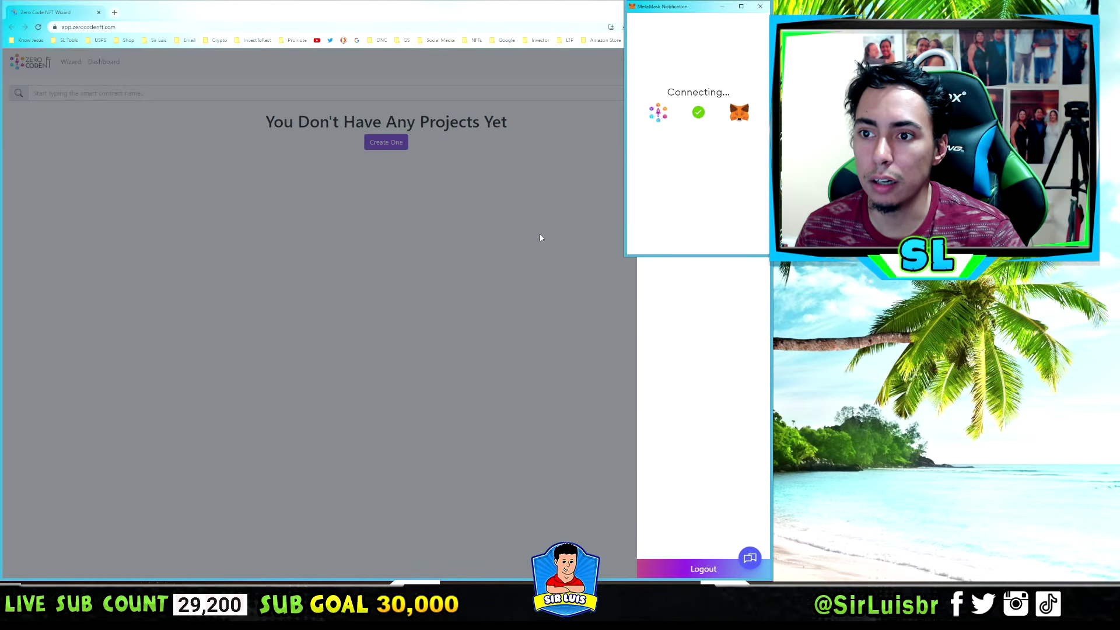
pyautogui.click(378, 163)
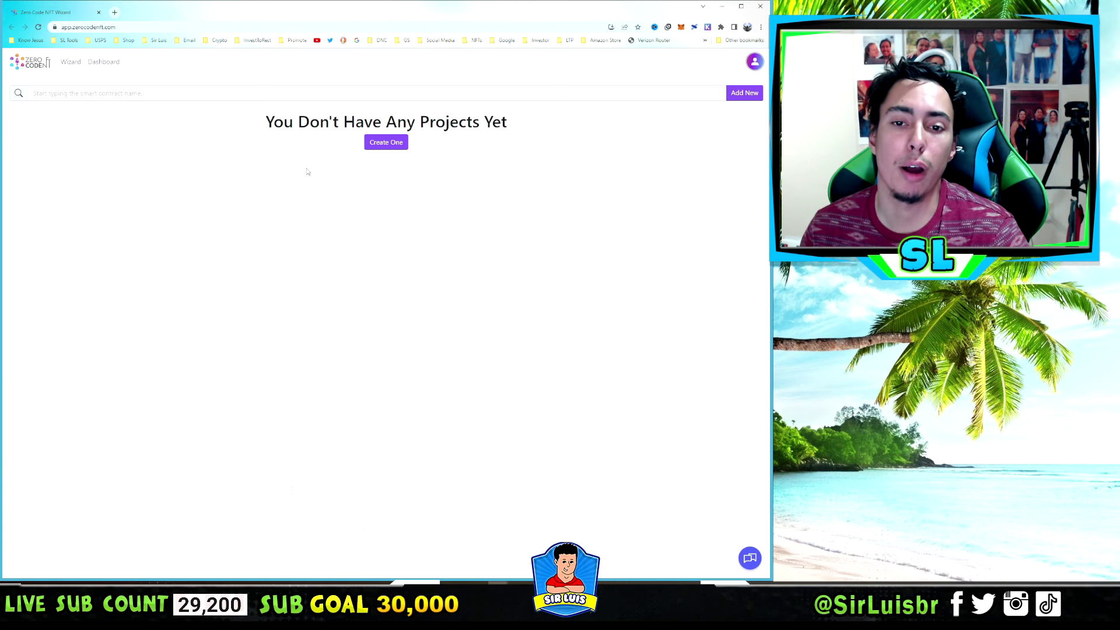
# Create a new project with the ERC721 contract type on the Ethereum blockchain.
pyautogui.click(386, 144)
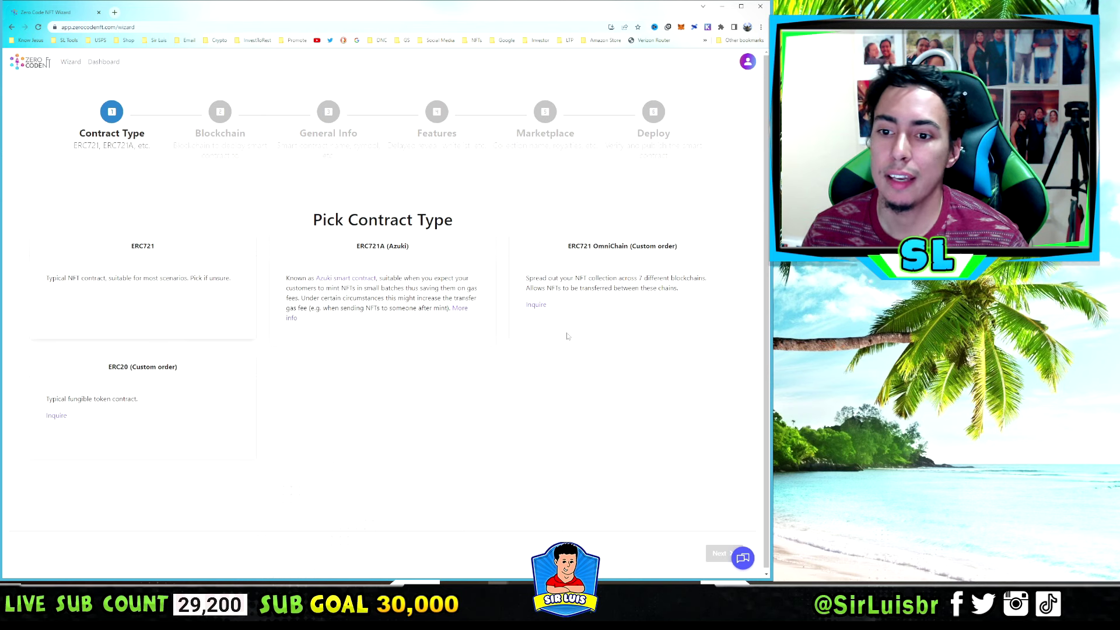
pyautogui.moveTo(629, 248); pyautogui.dragTo(693, 250)
pyautogui.click(626, 265)
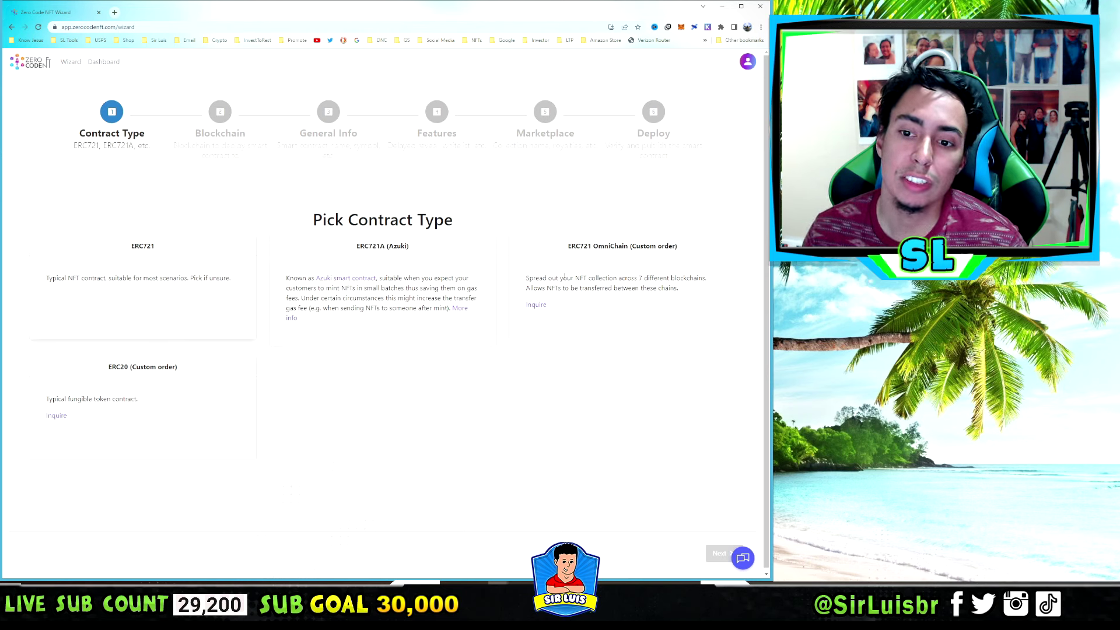
pyautogui.moveTo(639, 279); pyautogui.dragTo(710, 290)
pyautogui.click(528, 288)
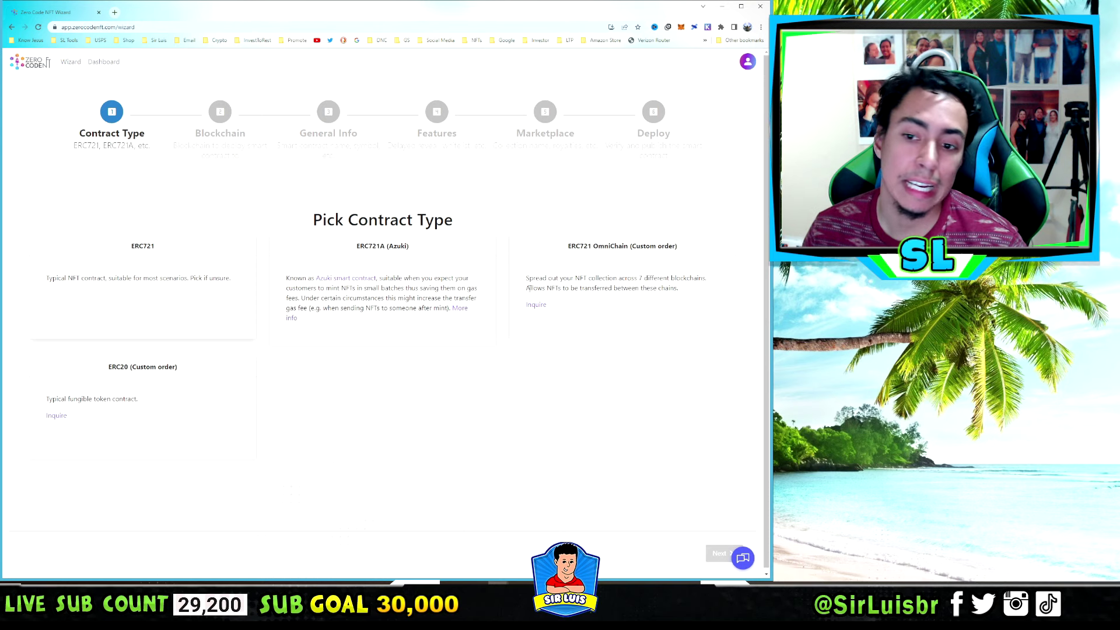
pyautogui.moveTo(641, 288); pyautogui.dragTo(687, 293)
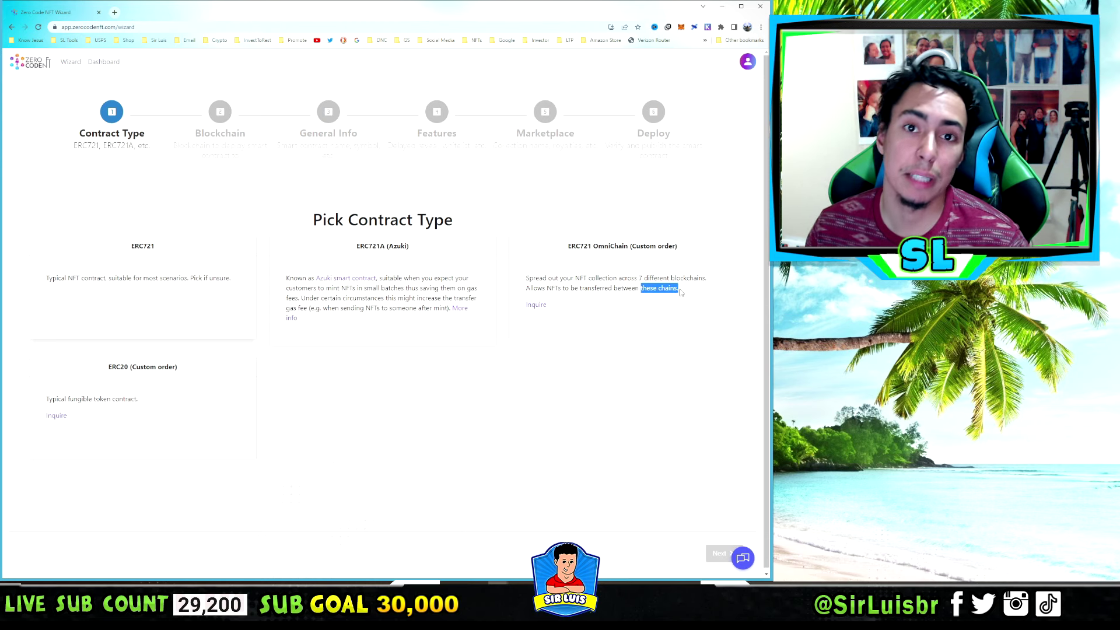
pyautogui.click(658, 297)
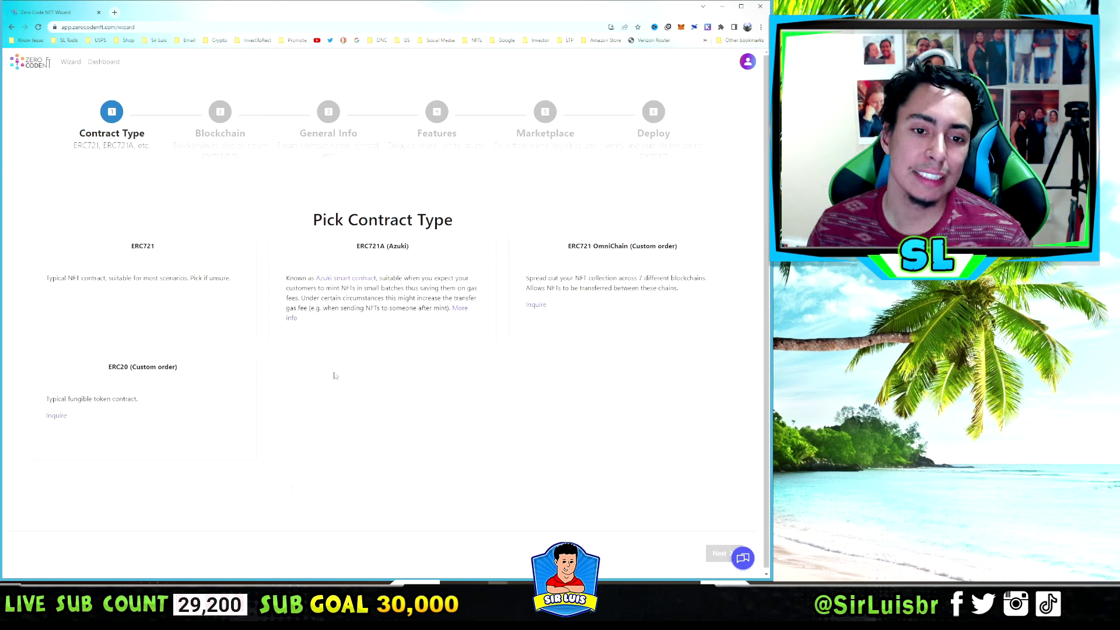
pyautogui.click(142, 301)
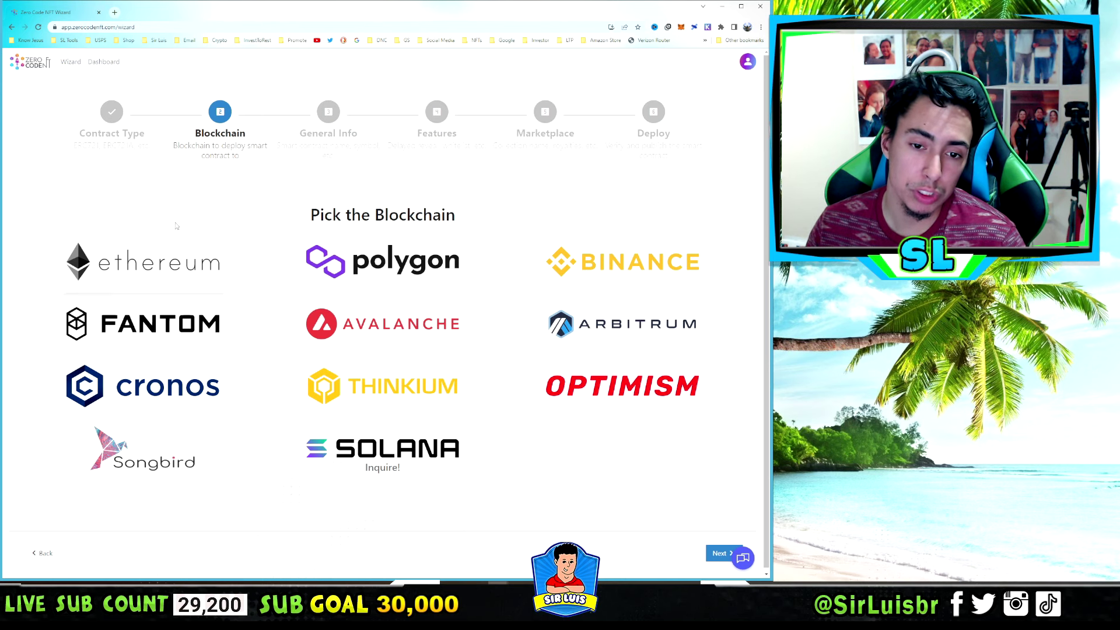
pyautogui.click(177, 252)
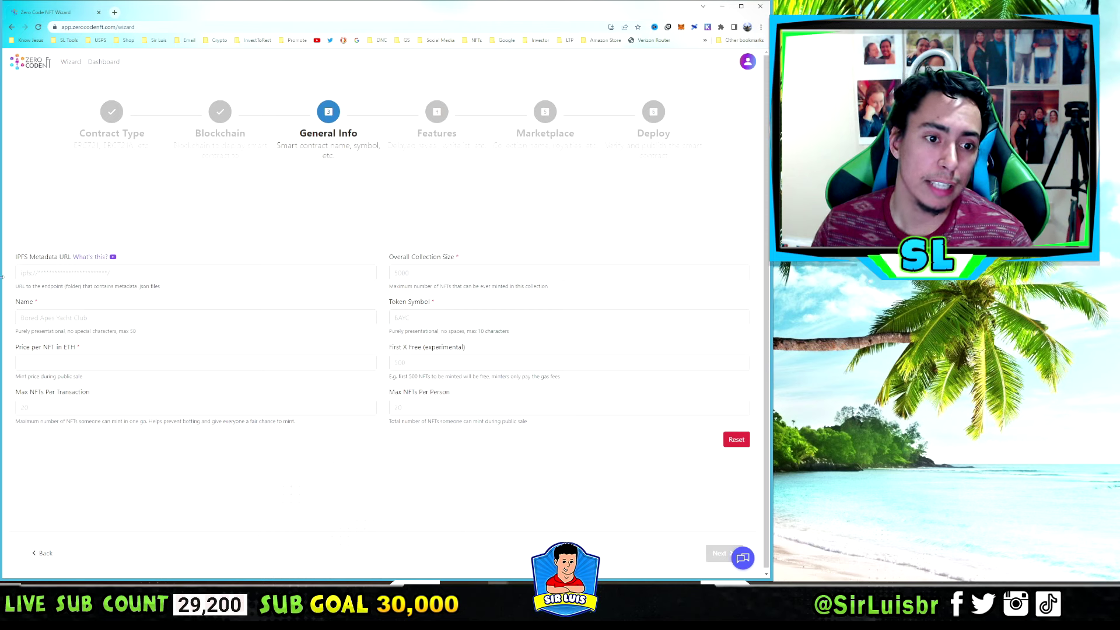
# Open the help video for the IPFS Metadata URL in a separate tab and close it.
pyautogui.click(90, 273)
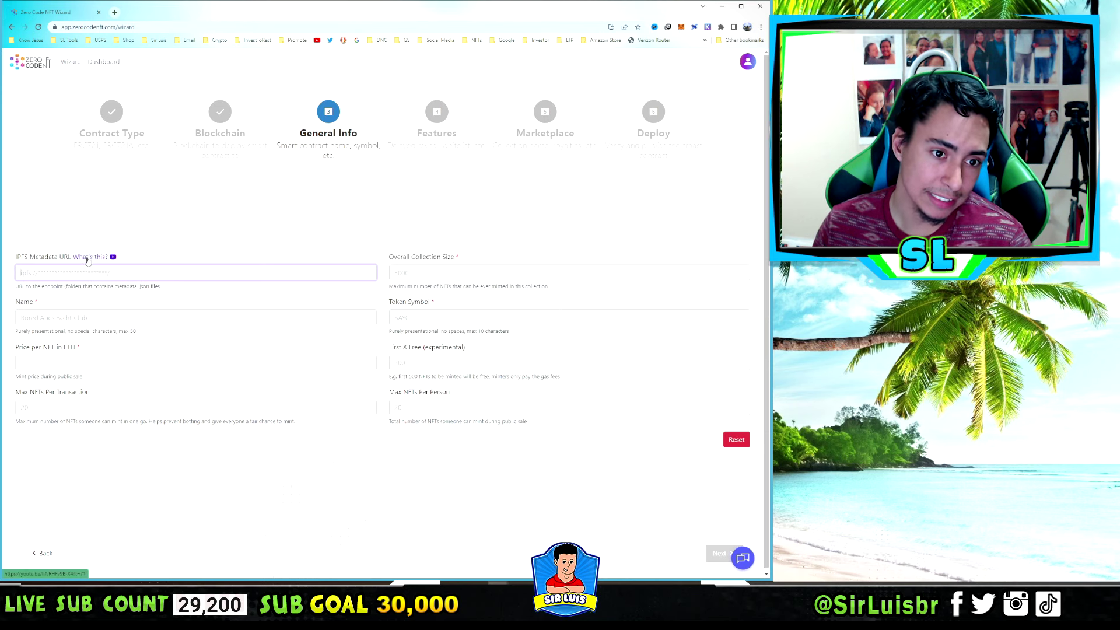
pyautogui.rightClick(89, 257)
pyautogui.click(117, 272)
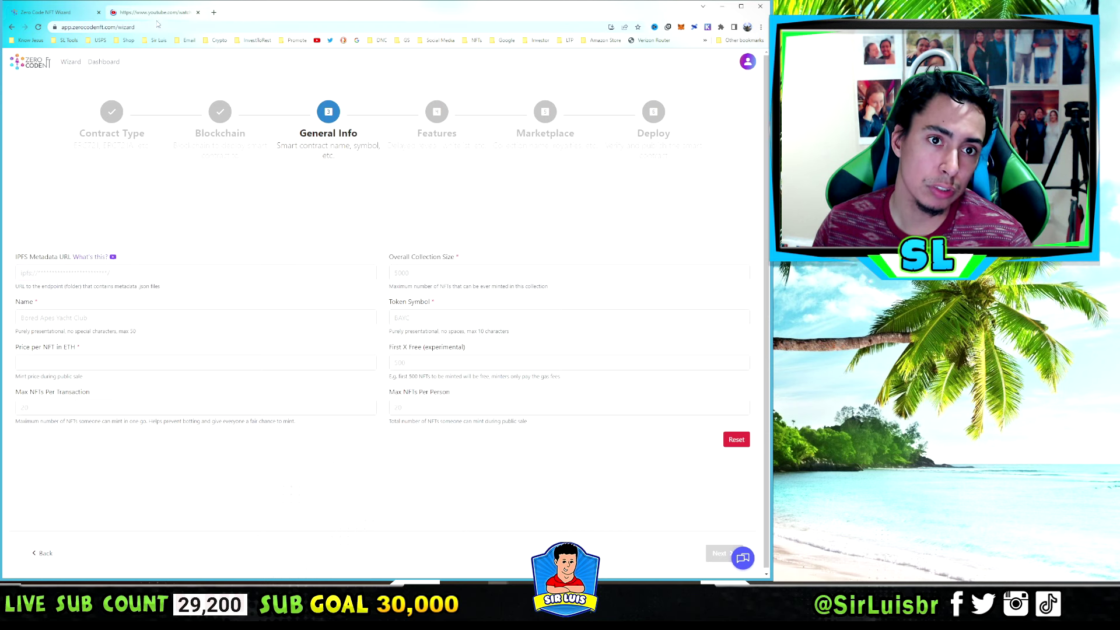
pyautogui.click(196, 16)
pyautogui.click(198, 12)
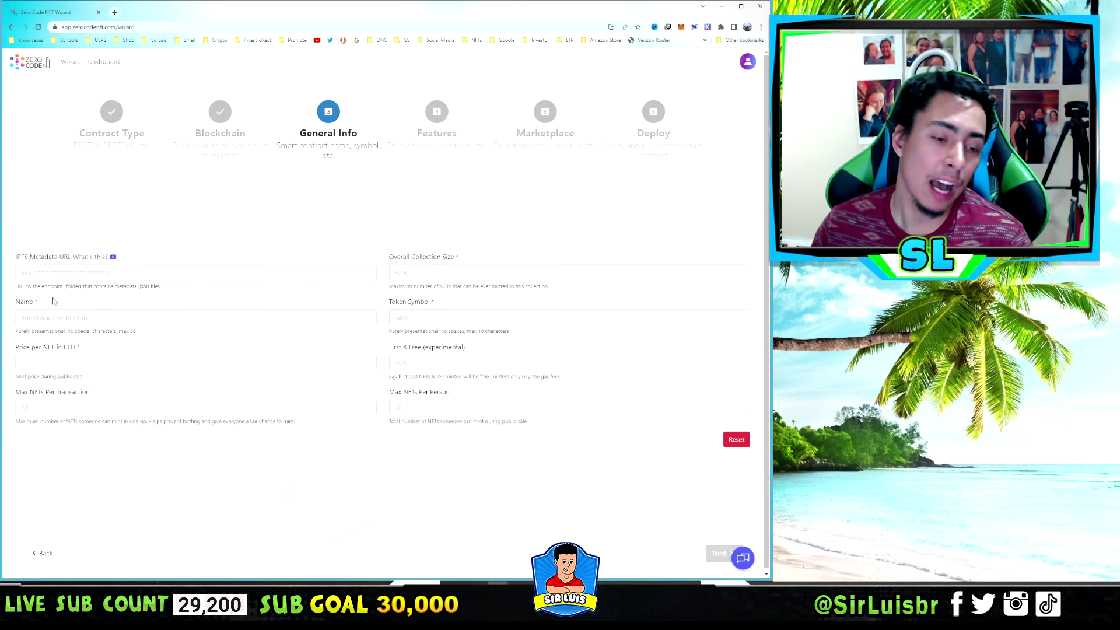
# Name the smart contract Sir Luis and set the price per NFT to 0.05 ETH.
pyautogui.click(56, 319)
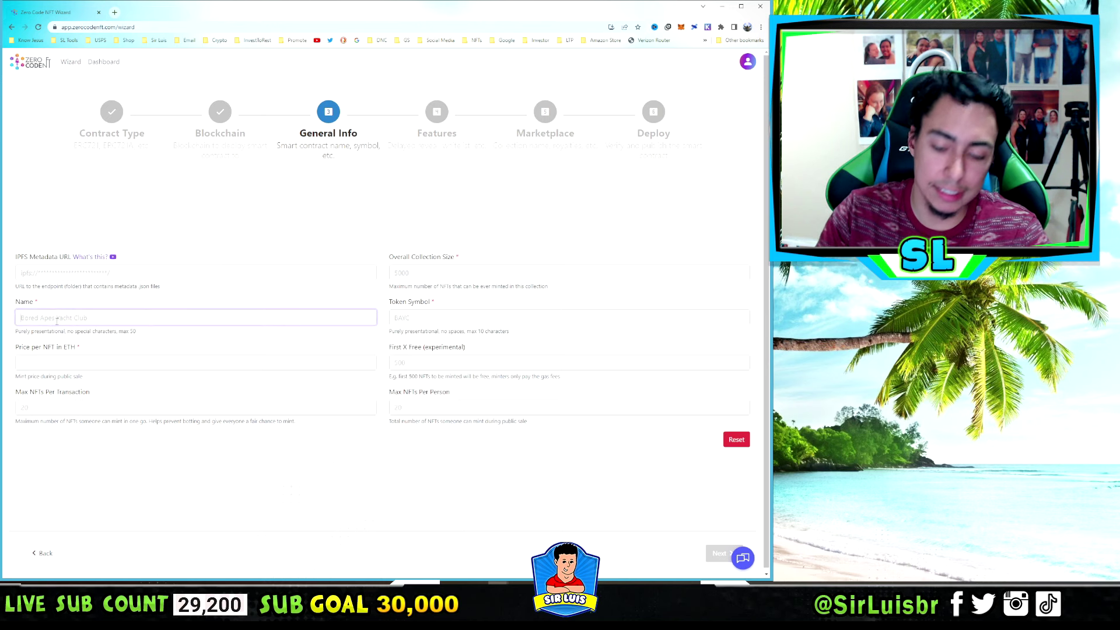
pyautogui.write('Sir')
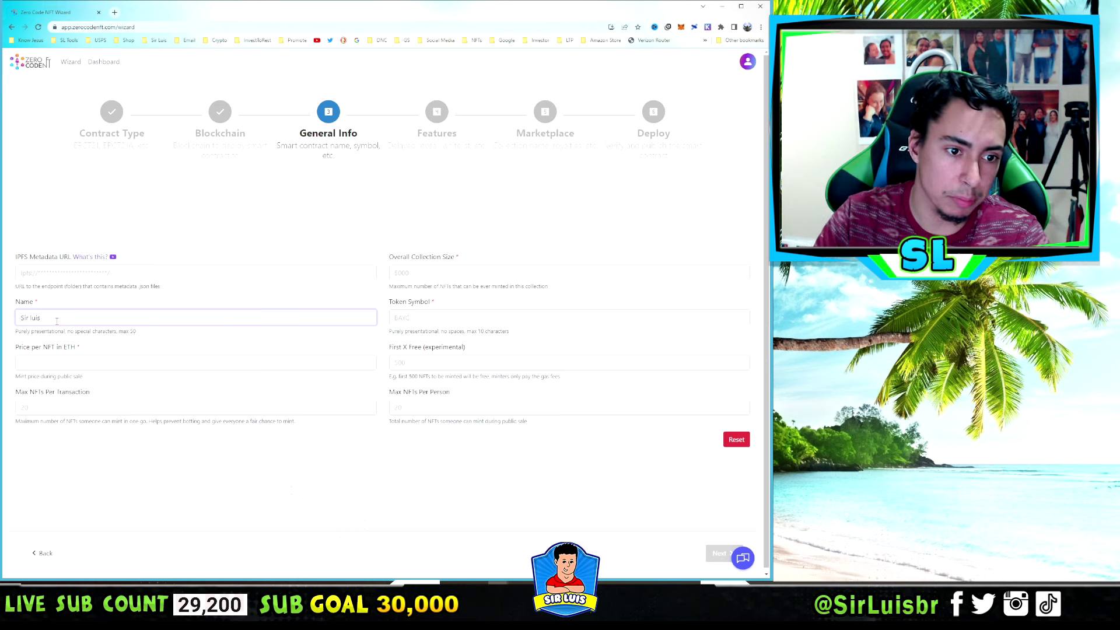
pyautogui.write(' Luis')
pyautogui.press('Tab')
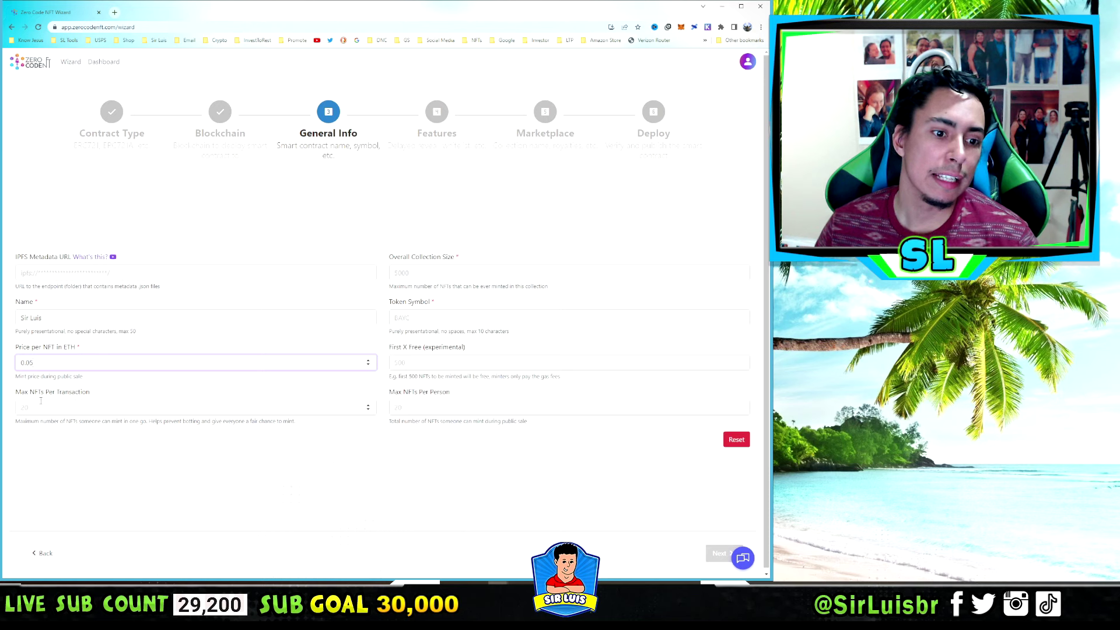
# Set the maximum NFTs per transaction to 10.
pyautogui.moveTo(16, 392); pyautogui.dragTo(88, 392)
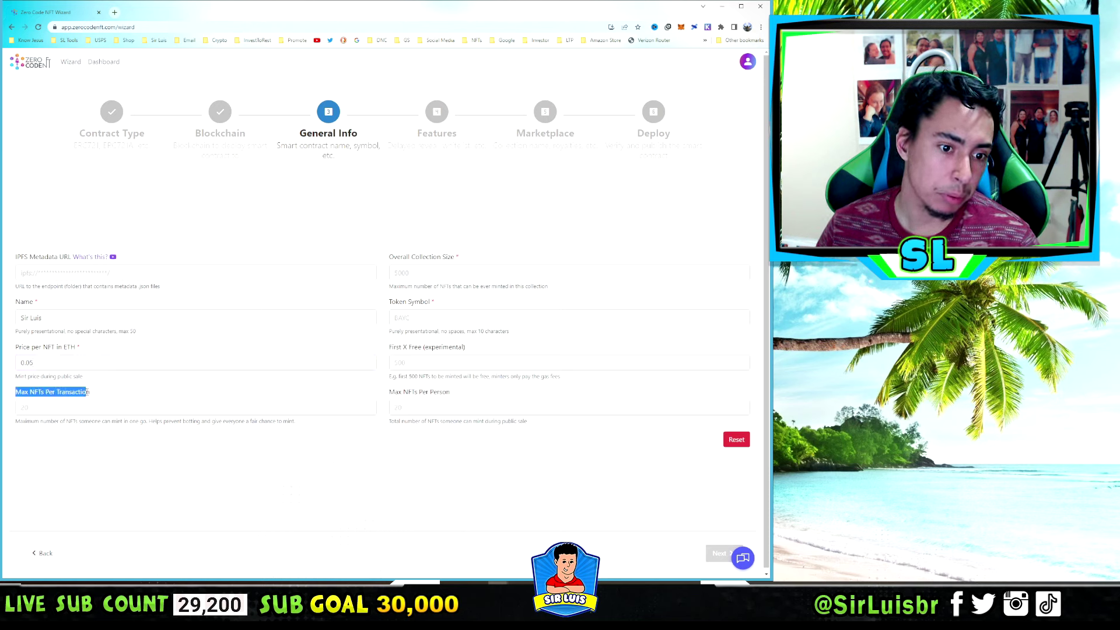
pyautogui.click(108, 411)
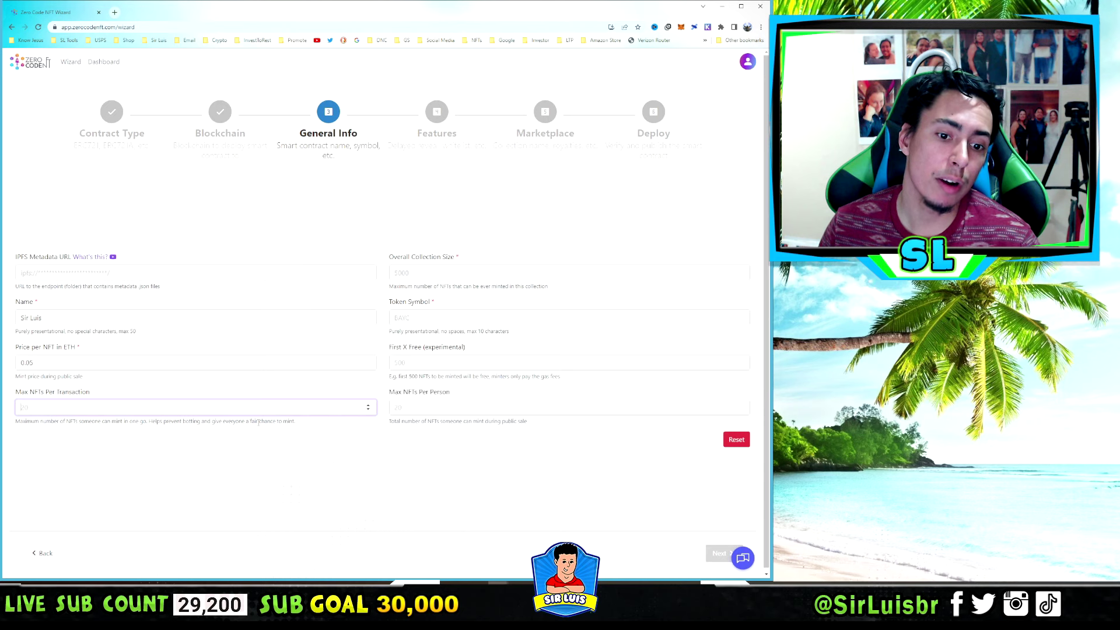
pyautogui.write('10')
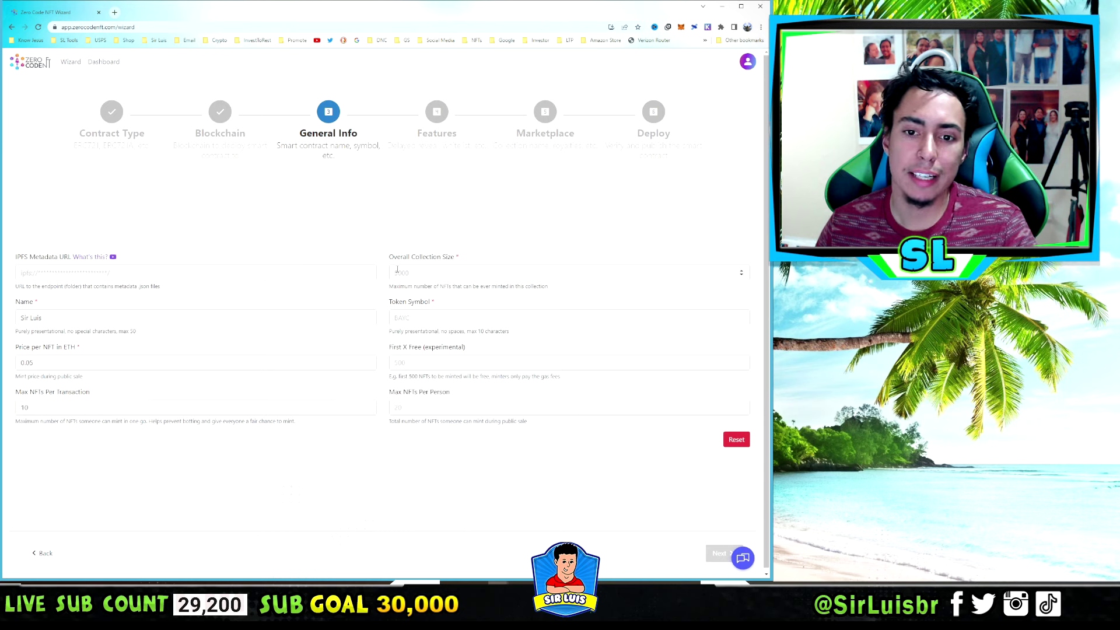
# Set the overall collection size to 3000 and the token symbol to SIR.
pyautogui.click(435, 267)
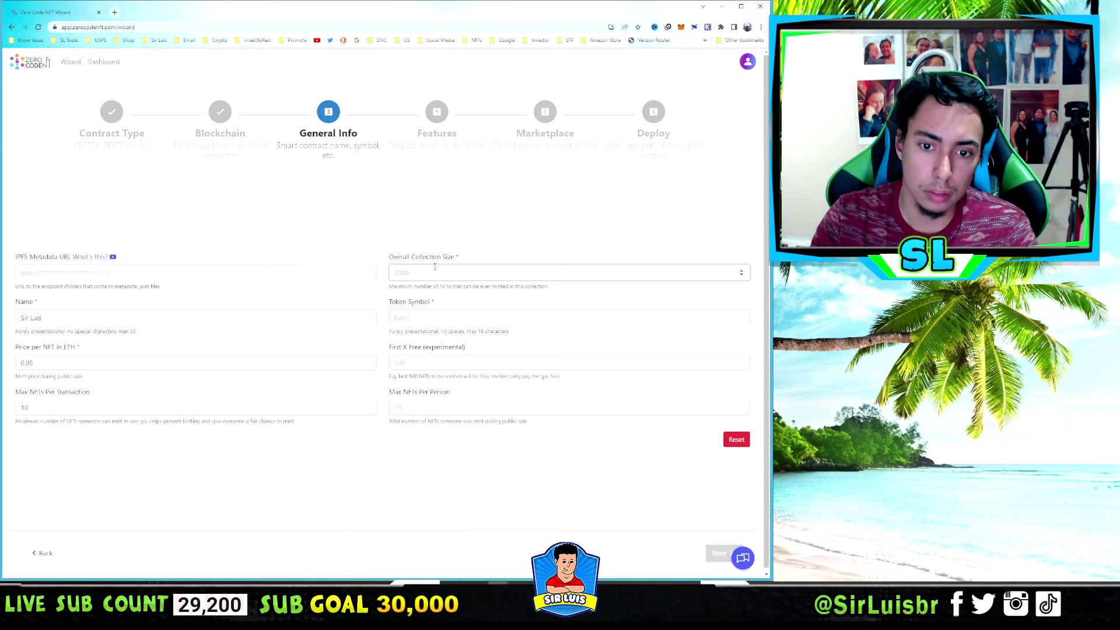
pyautogui.write('3000')
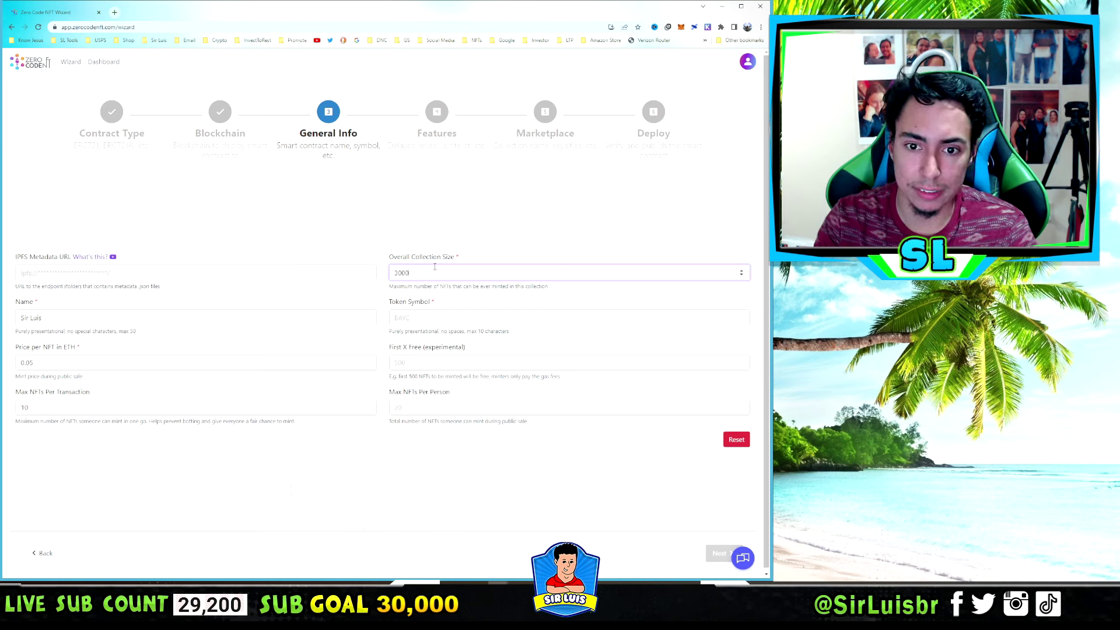
pyautogui.click(430, 316)
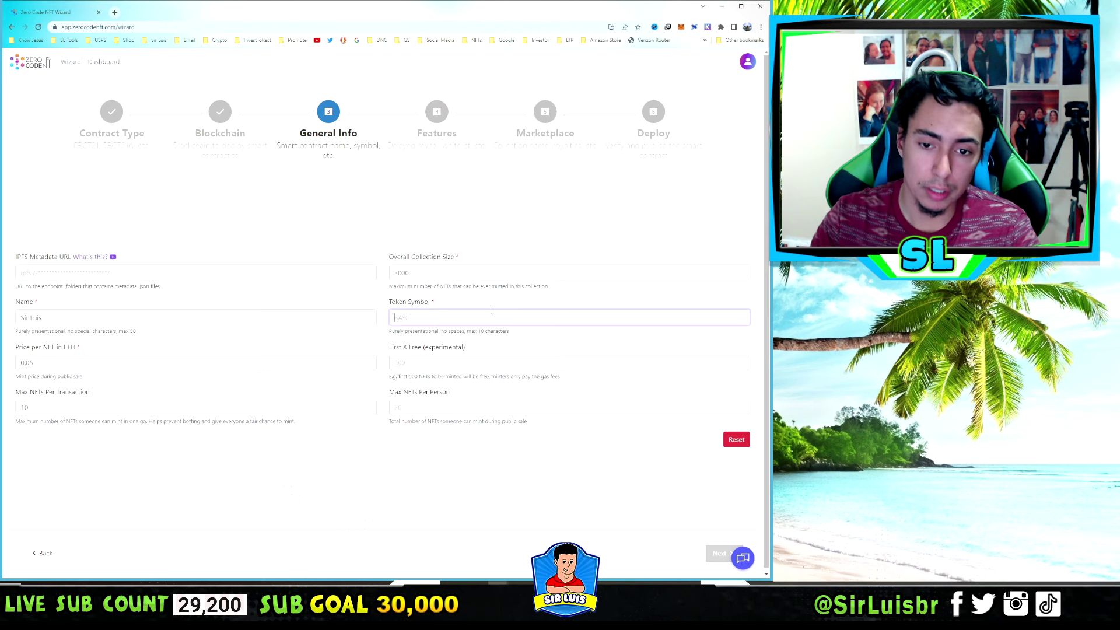
pyautogui.write('SIR')
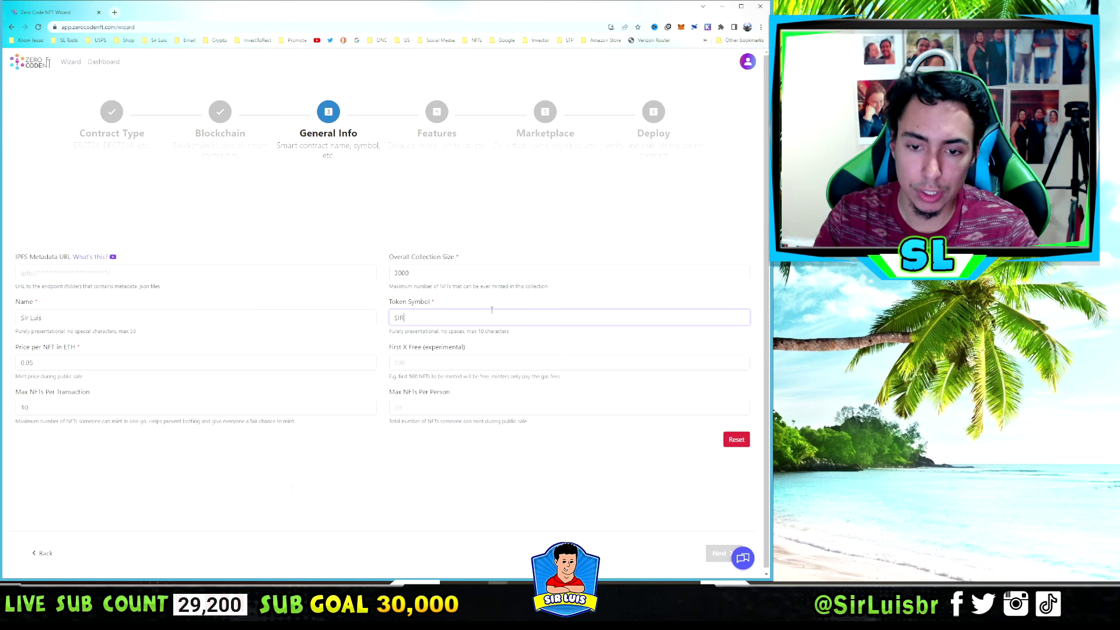
# Read the explanation of the experimental First X Free option and leave its value empty.
pyautogui.click(412, 363)
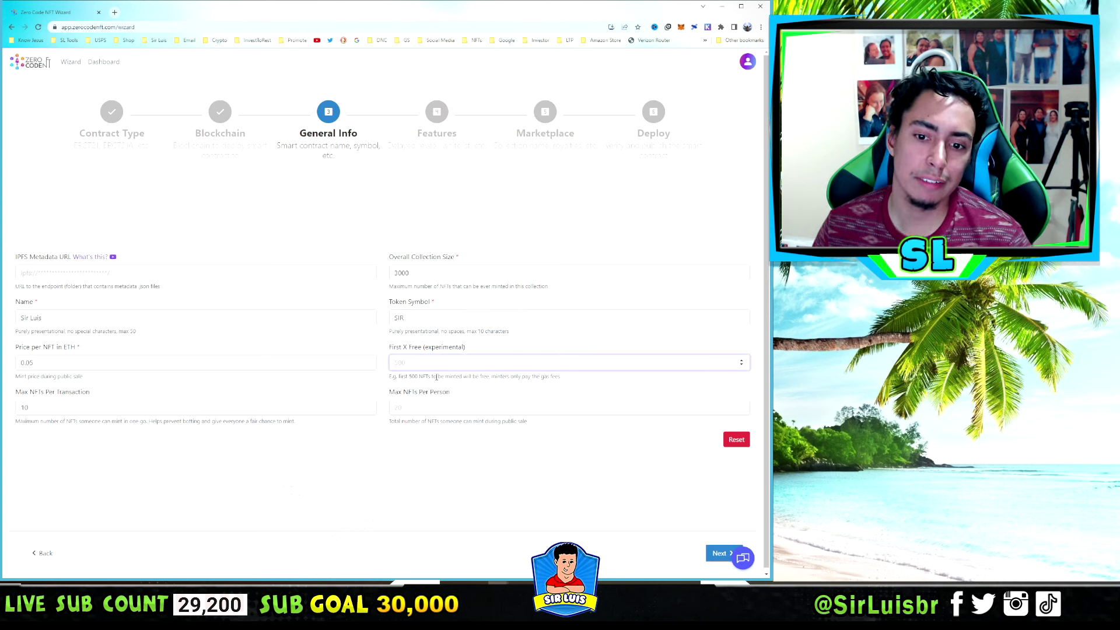
pyautogui.moveTo(500, 377); pyautogui.dragTo(567, 382)
pyautogui.click(568, 380)
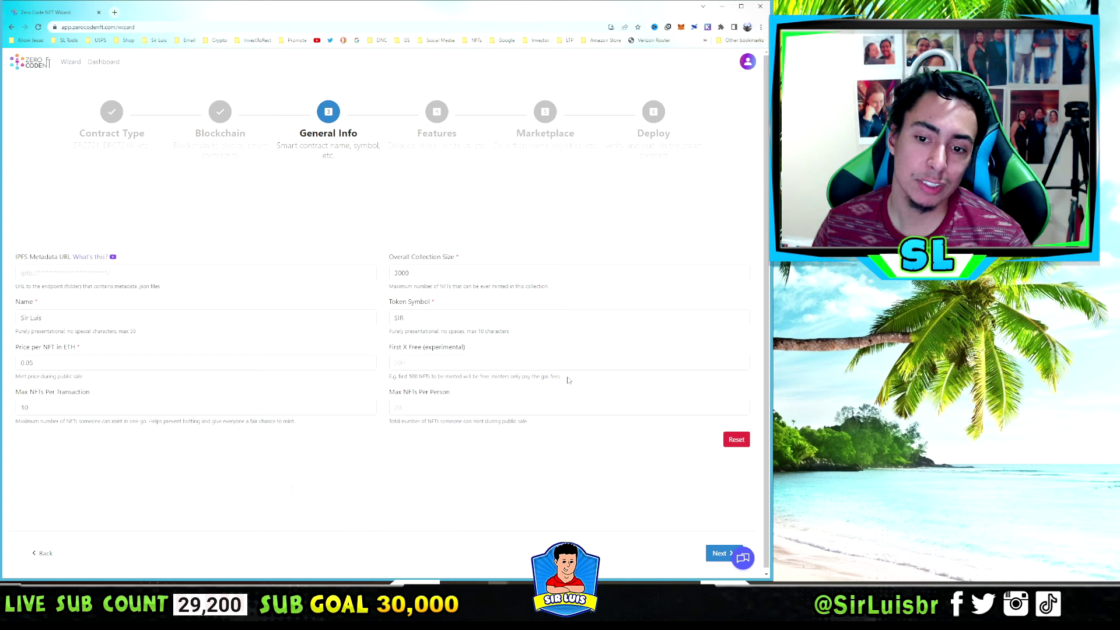
pyautogui.moveTo(491, 375); pyautogui.dragTo(566, 380)
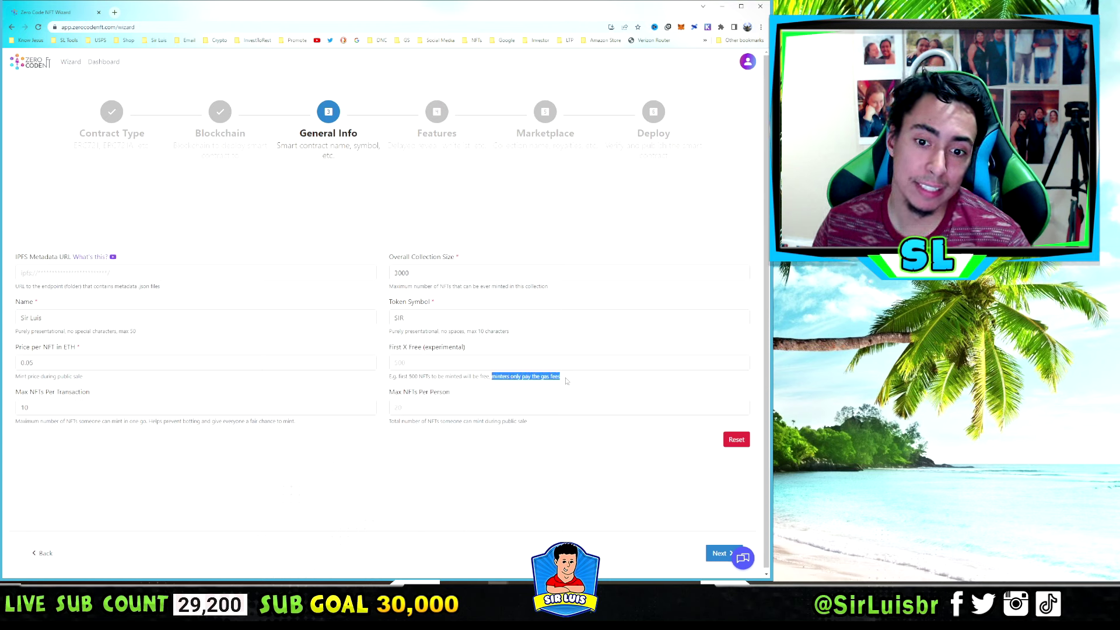
pyautogui.click(466, 377)
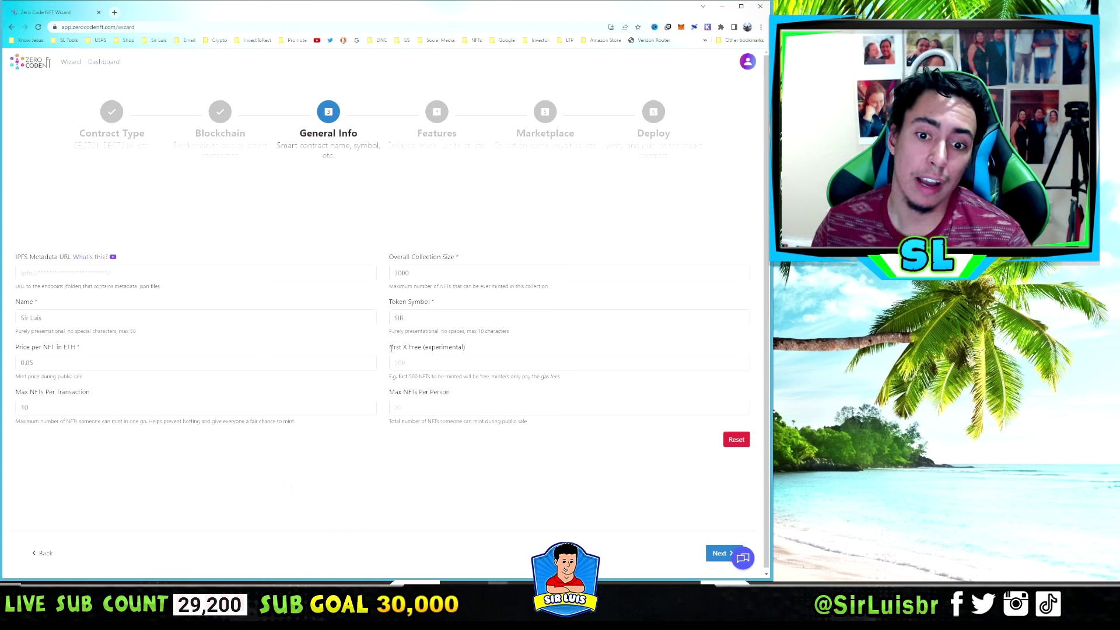
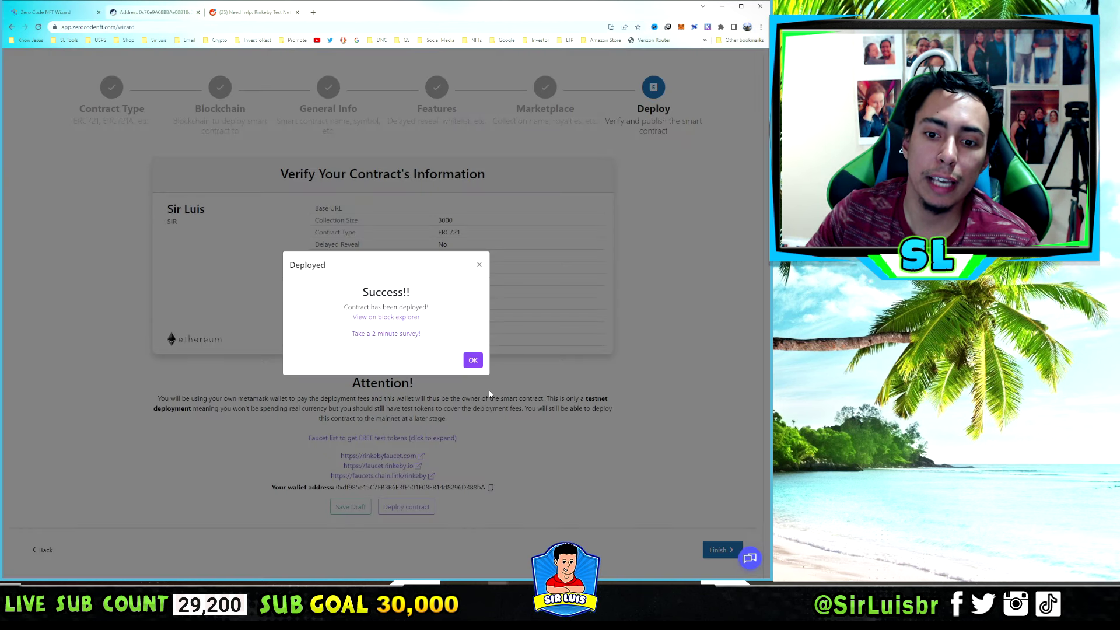
# Dismiss the deployment success dialog and view the deployed contract on Etherscan.
pyautogui.click(473, 360)
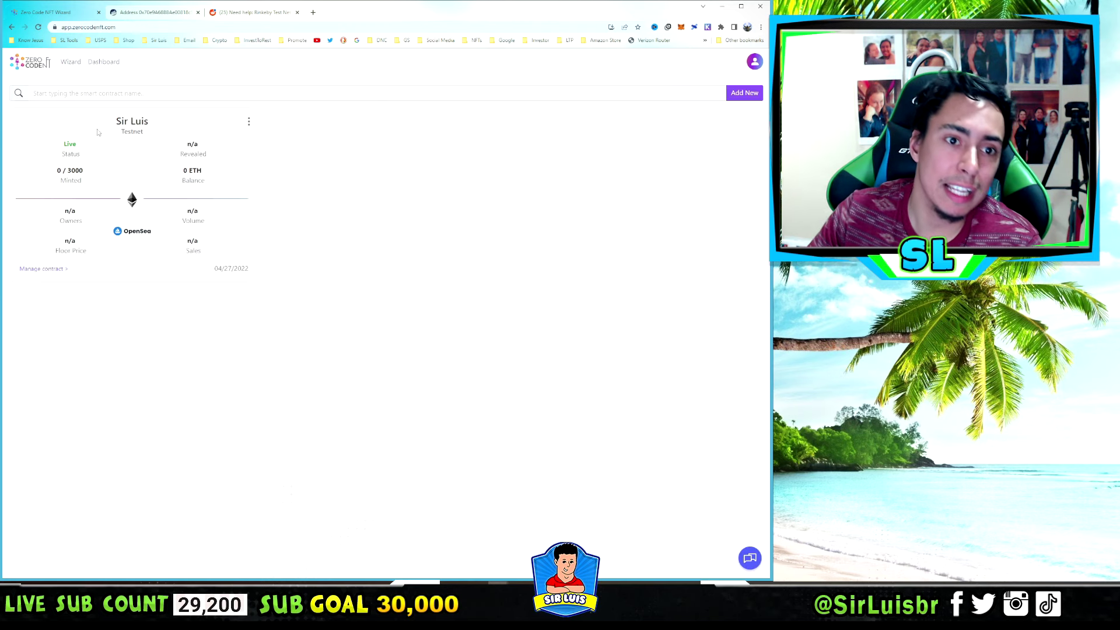
pyautogui.click(121, 133)
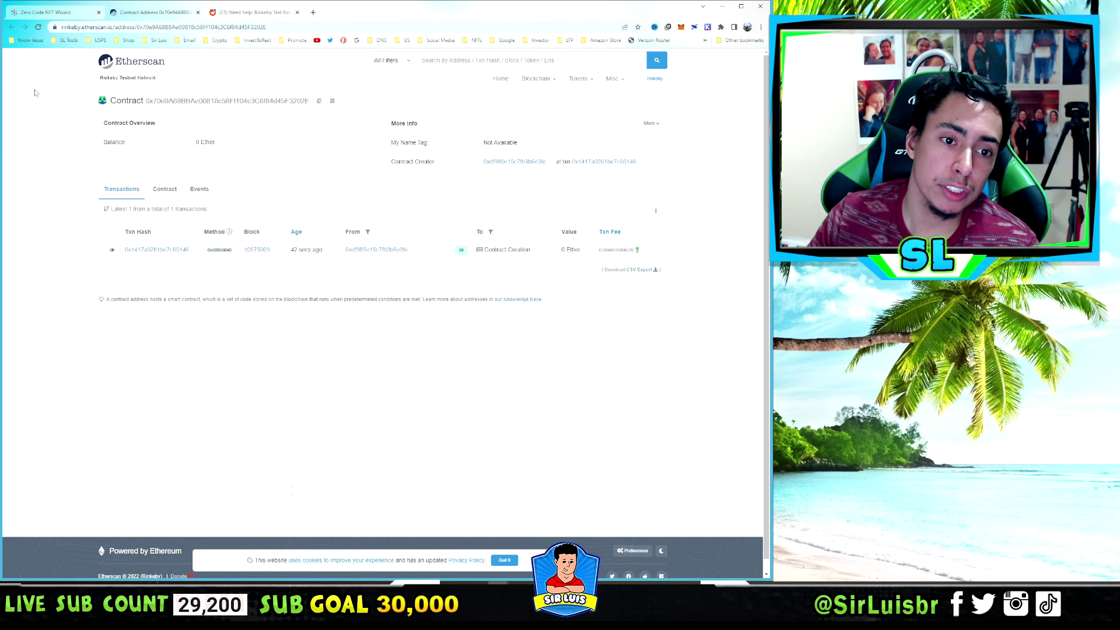
# Close the Etherscan contract page and open the management page of the Sir Luis testnet contract.
pyautogui.click(38, 27)
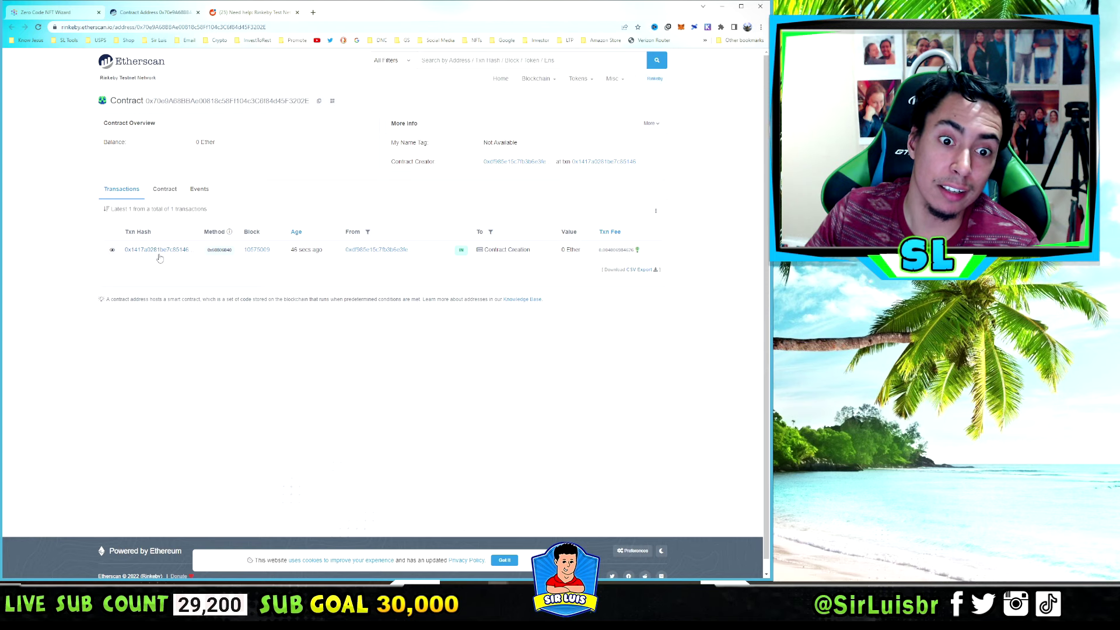
pyautogui.hotkey('ctrl', 'w')
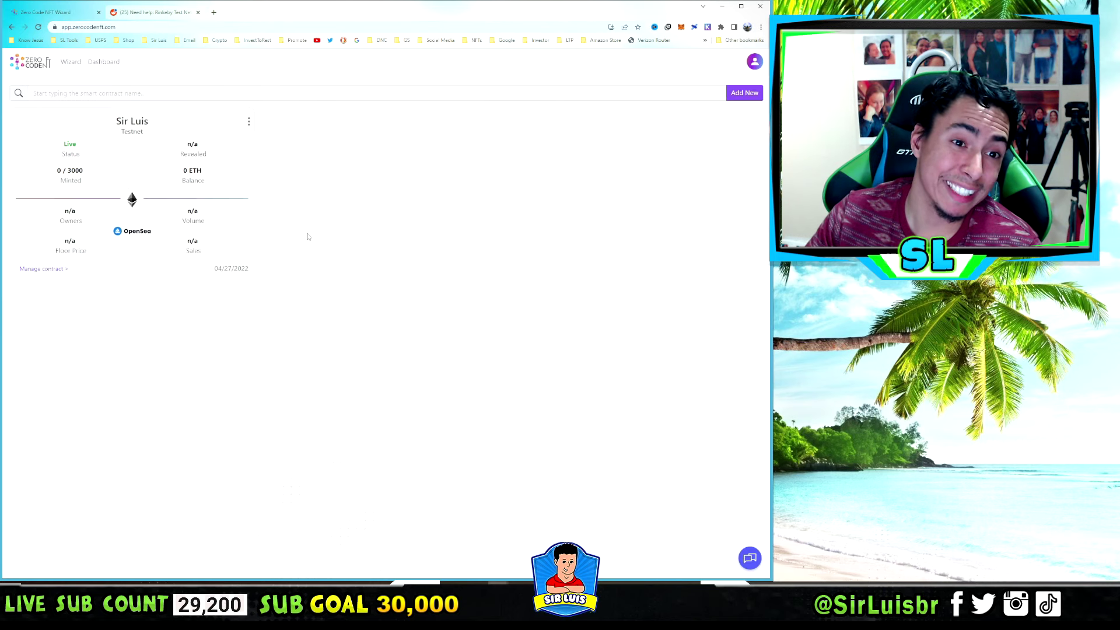
pyautogui.click(61, 270)
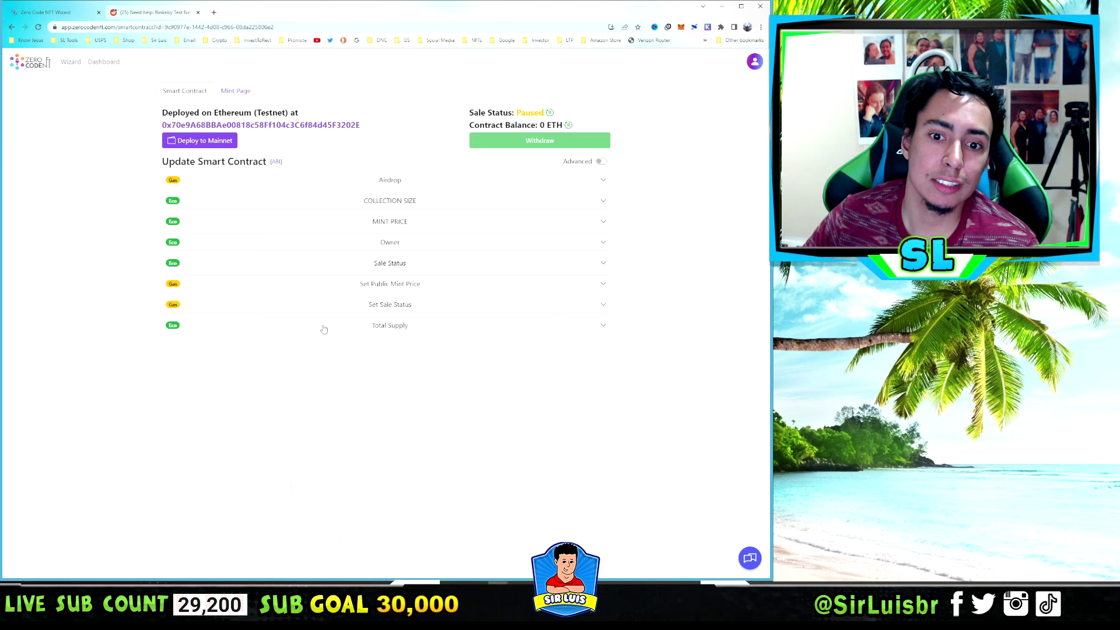
# Show the advanced smart contract functions and look through the full list.
pyautogui.click(600, 163)
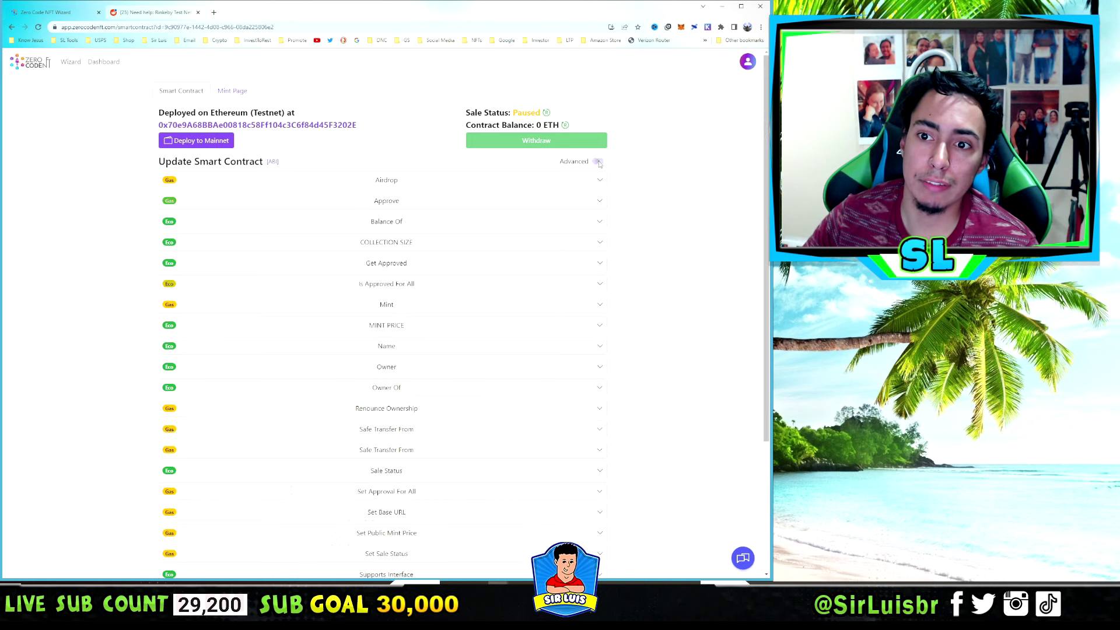
pyautogui.scroll(-5, 495, 324)
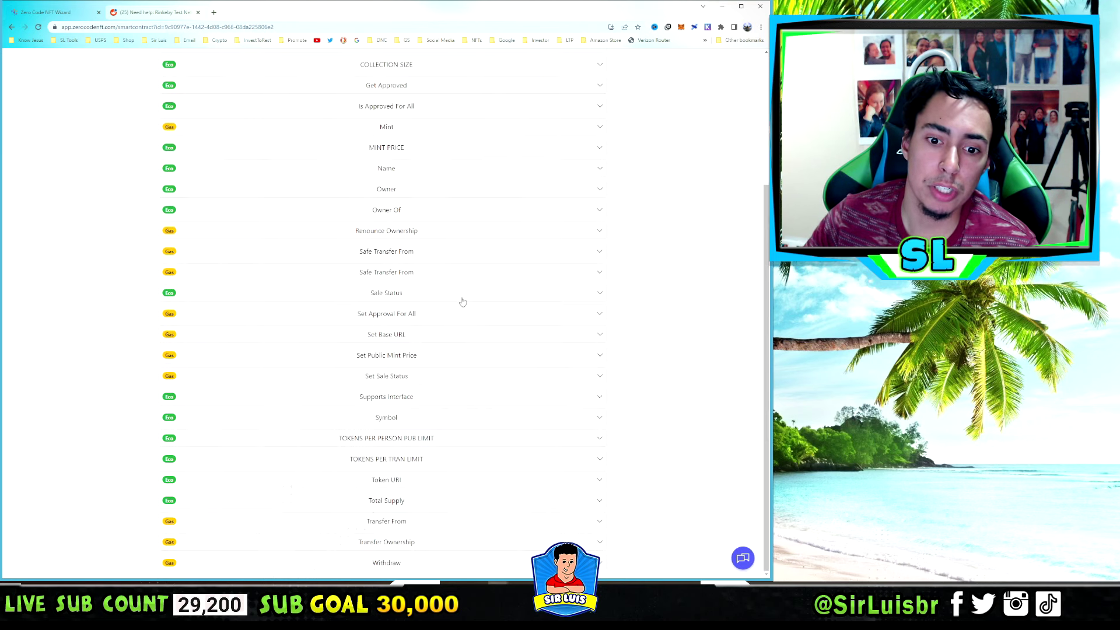
pyautogui.scroll(5, 418, 344)
pyautogui.scroll(-5, 674, 341)
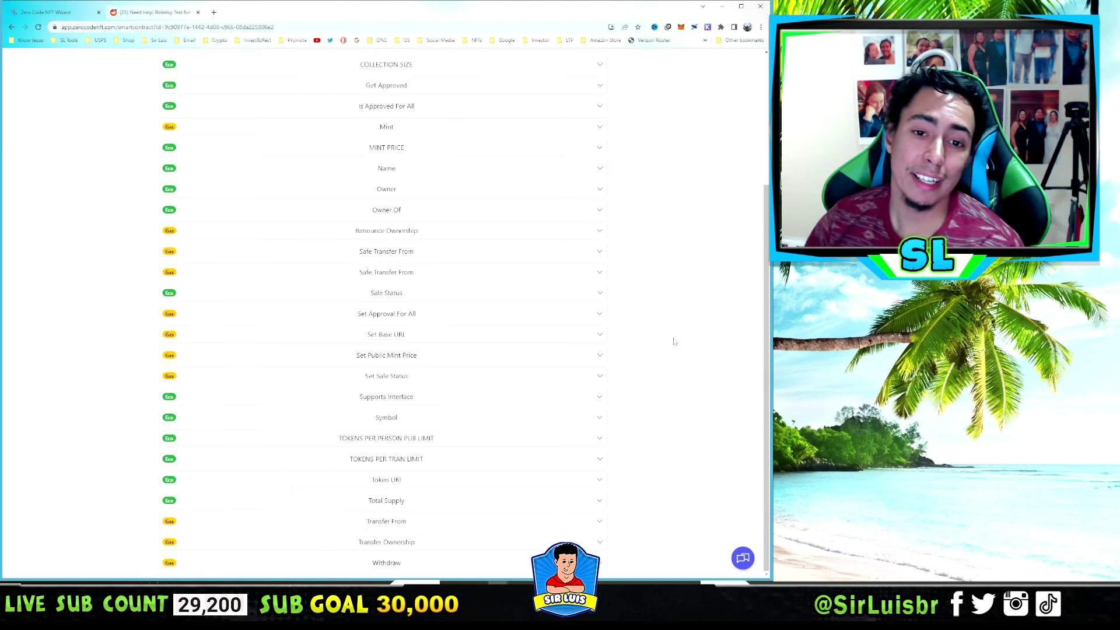
pyautogui.scroll(3, 686, 337)
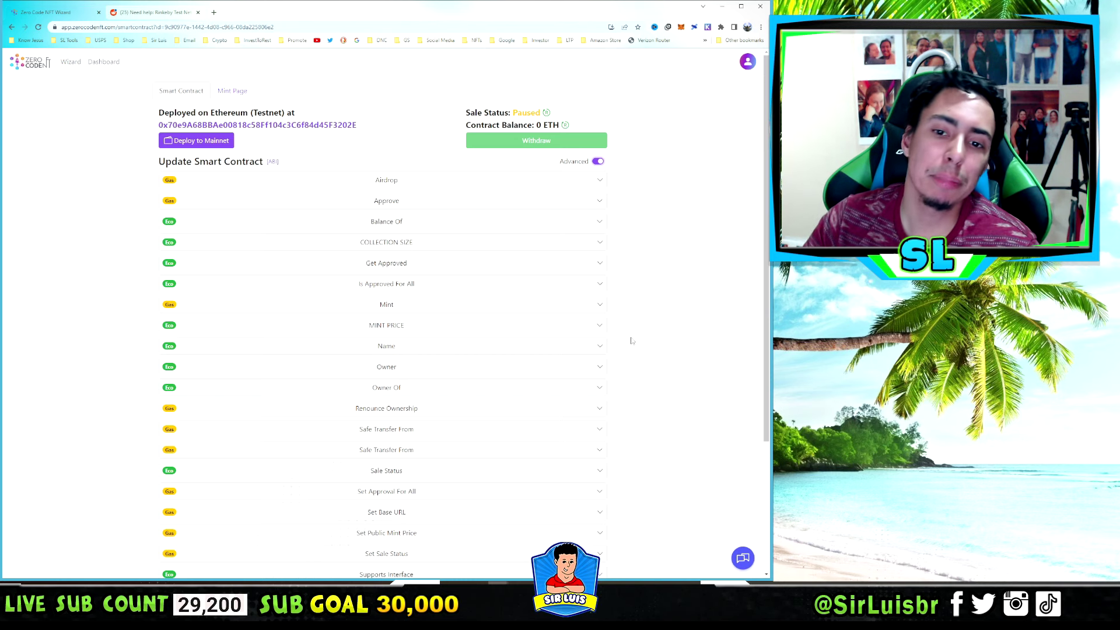
pyautogui.scroll(-5, 327, 300)
pyautogui.scroll(5, 379, 350)
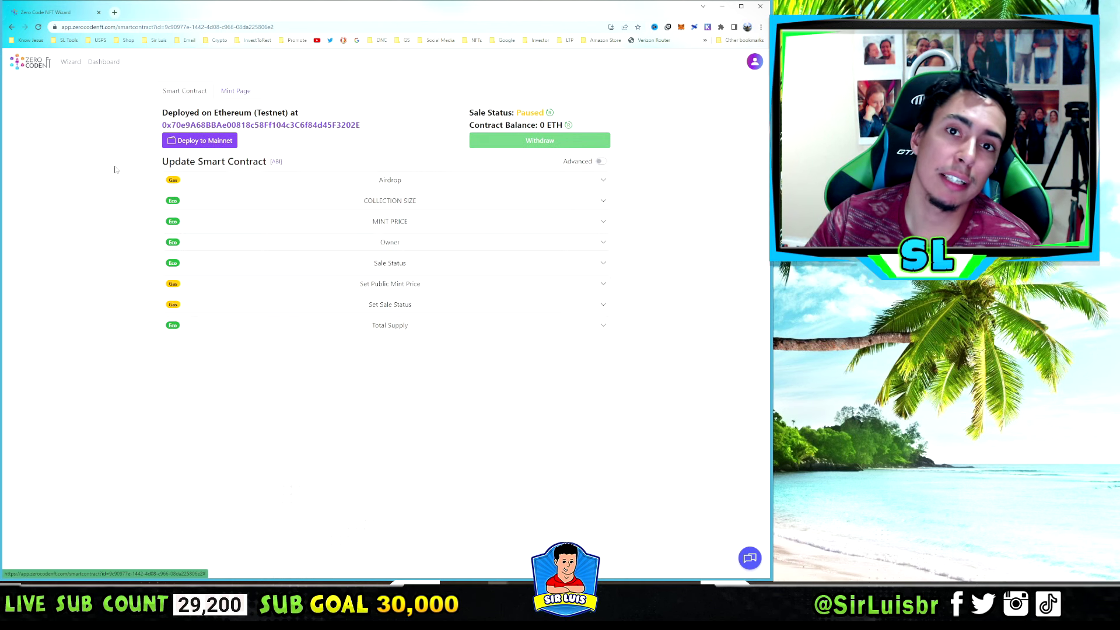
# Open the contract's mint page settings and copy its embed code.
pyautogui.click(238, 91)
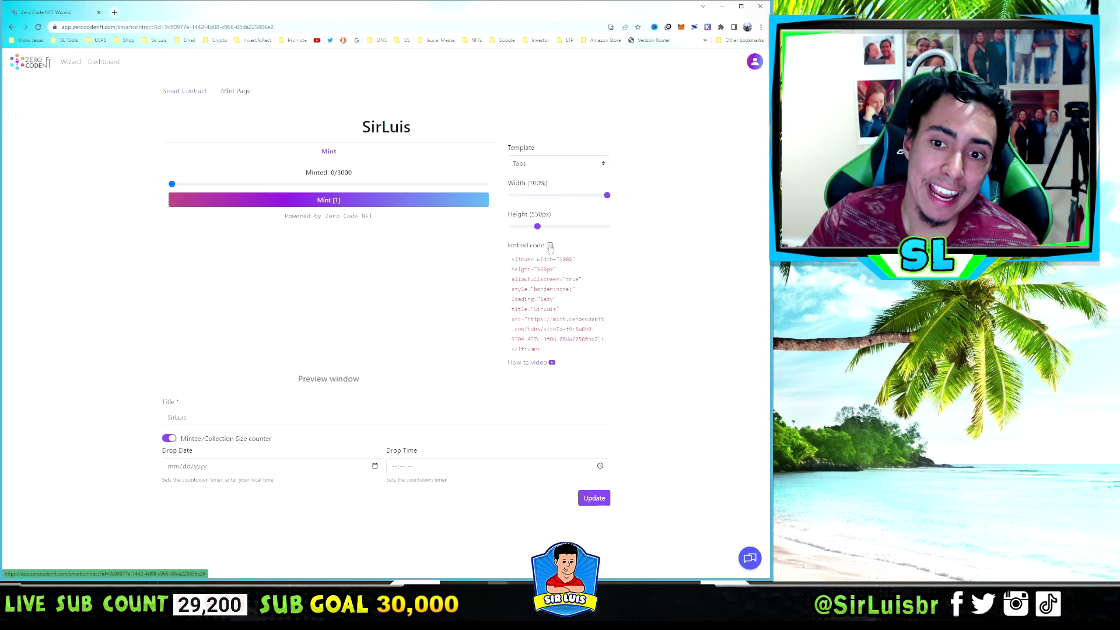
pyautogui.moveTo(512, 248); pyautogui.dragTo(545, 247)
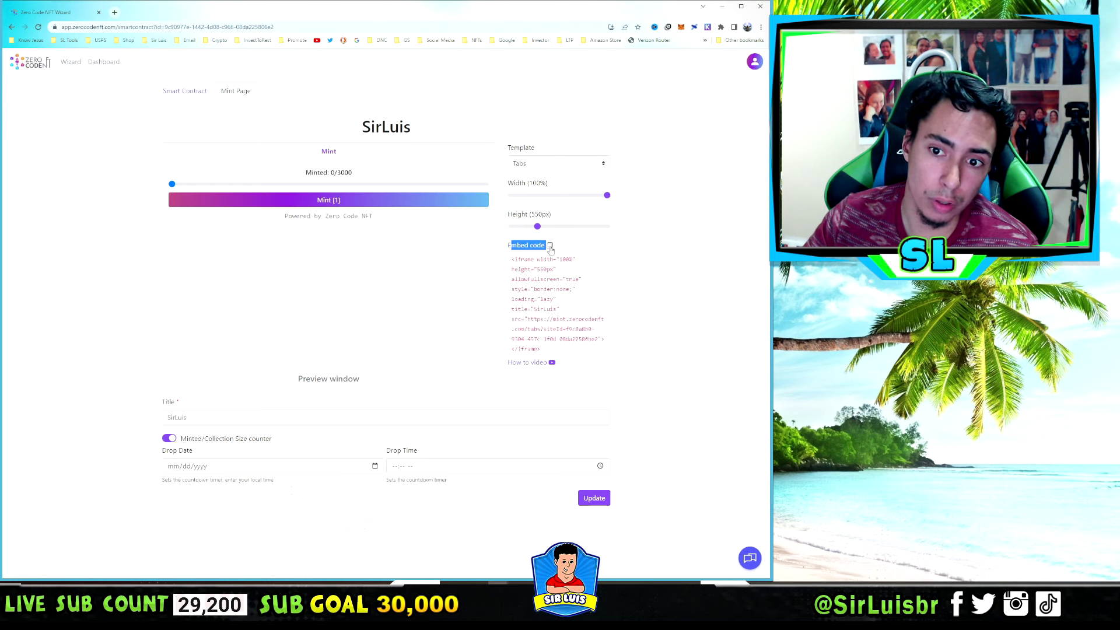
pyautogui.click(550, 246)
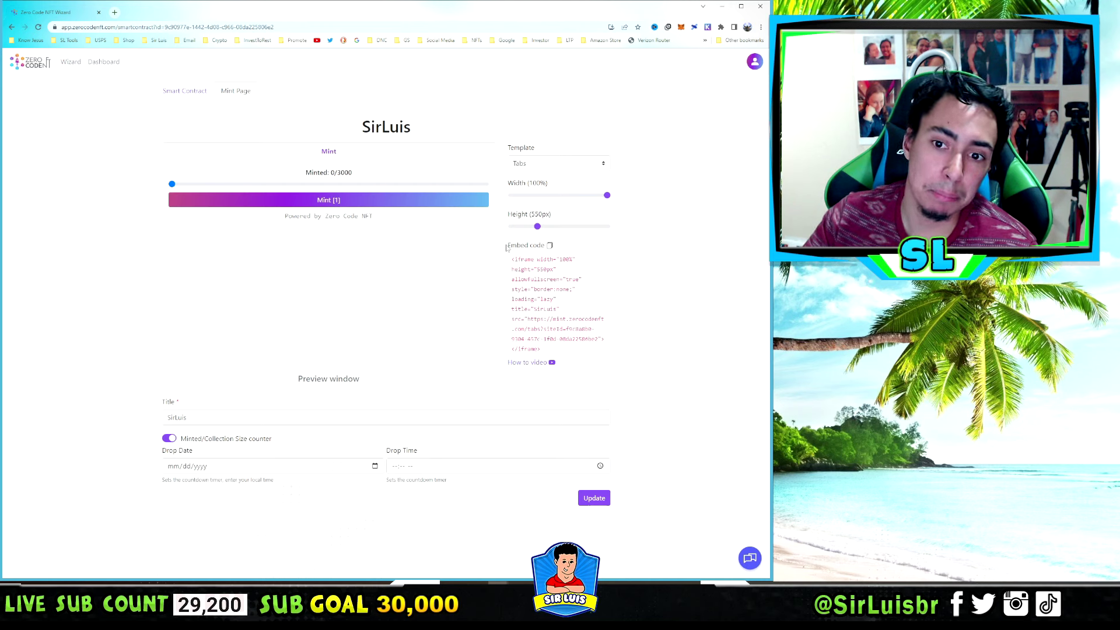
pyautogui.click(549, 245)
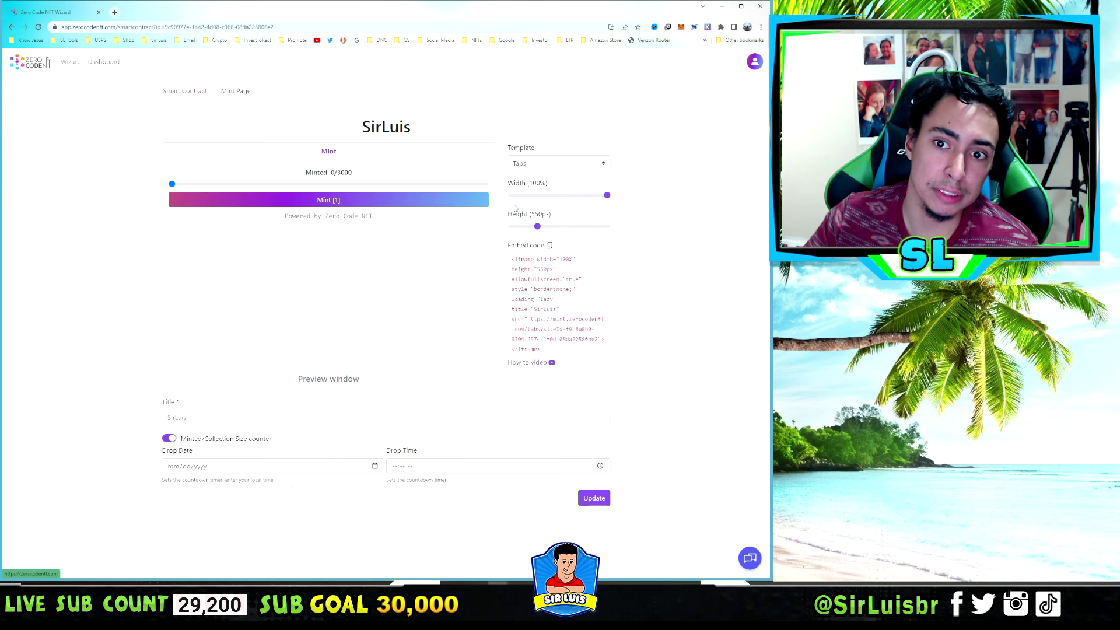
# Preview the mint page with the Full template at 57% width and 803 px height, and review its customization fields.
pyautogui.moveTo(605, 196); pyautogui.dragTo(578, 197)
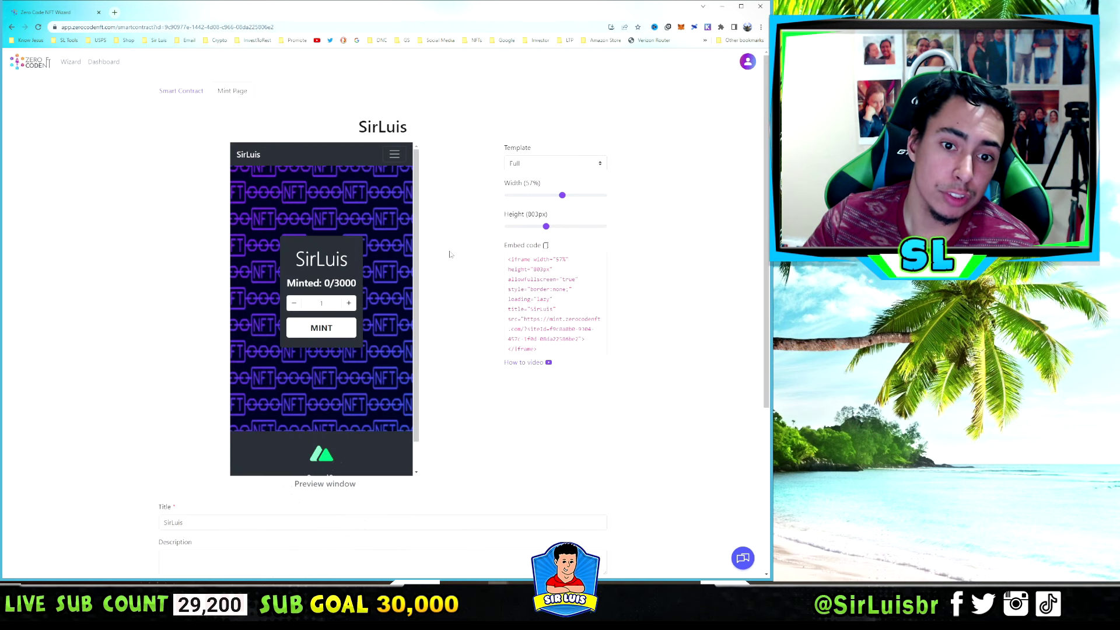
pyautogui.scroll(-4, 449, 254)
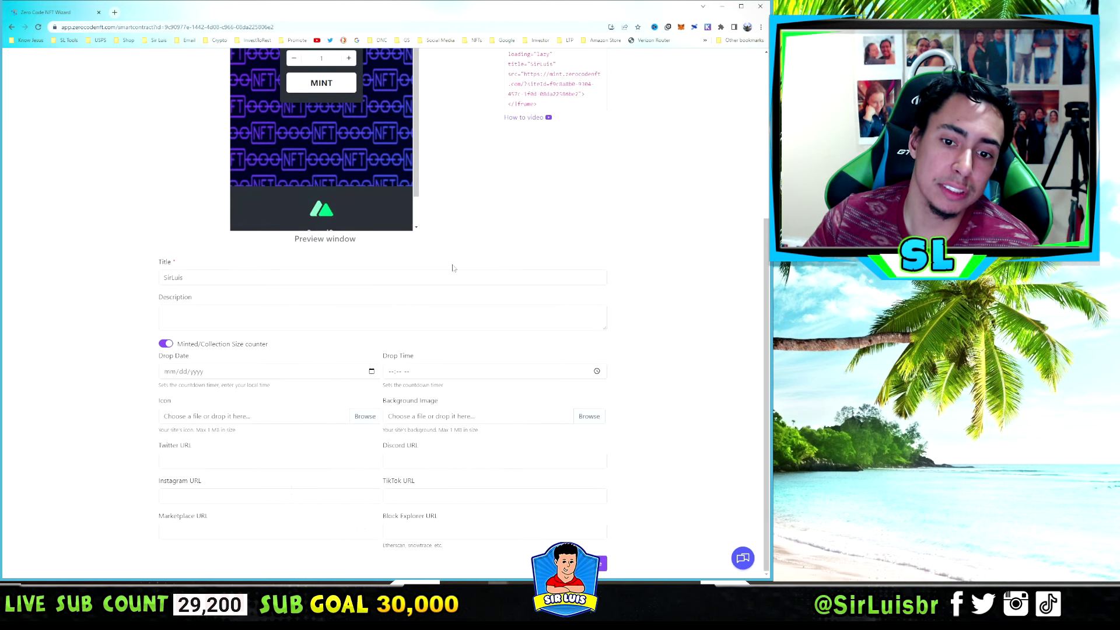
pyautogui.scroll(3, 399, 275)
pyautogui.scroll(-3, 303, 278)
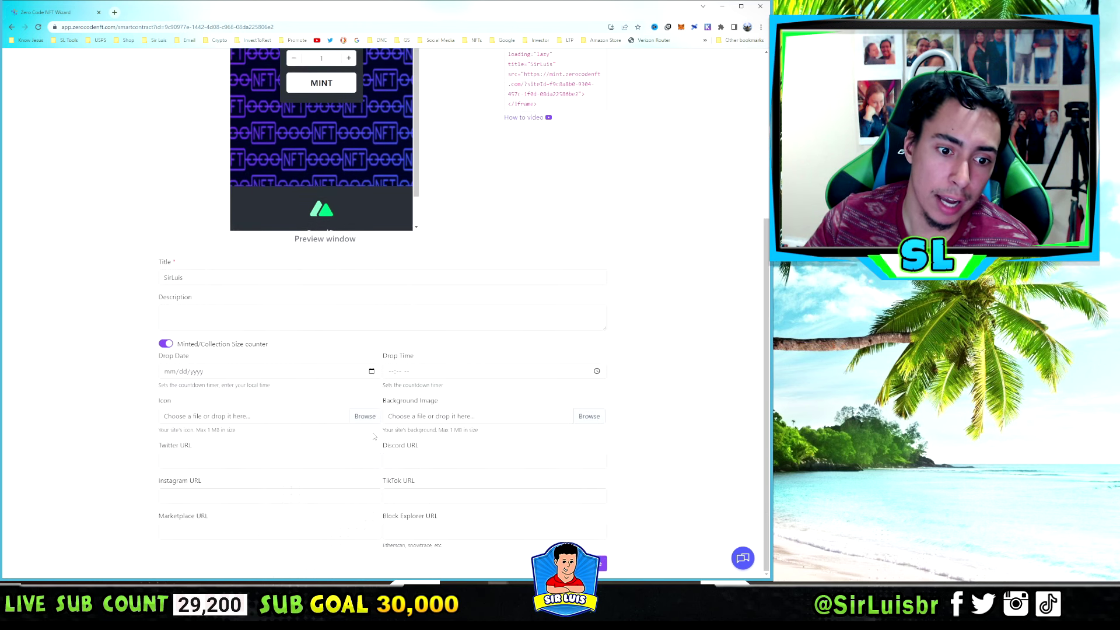
pyautogui.scroll(4, 458, 409)
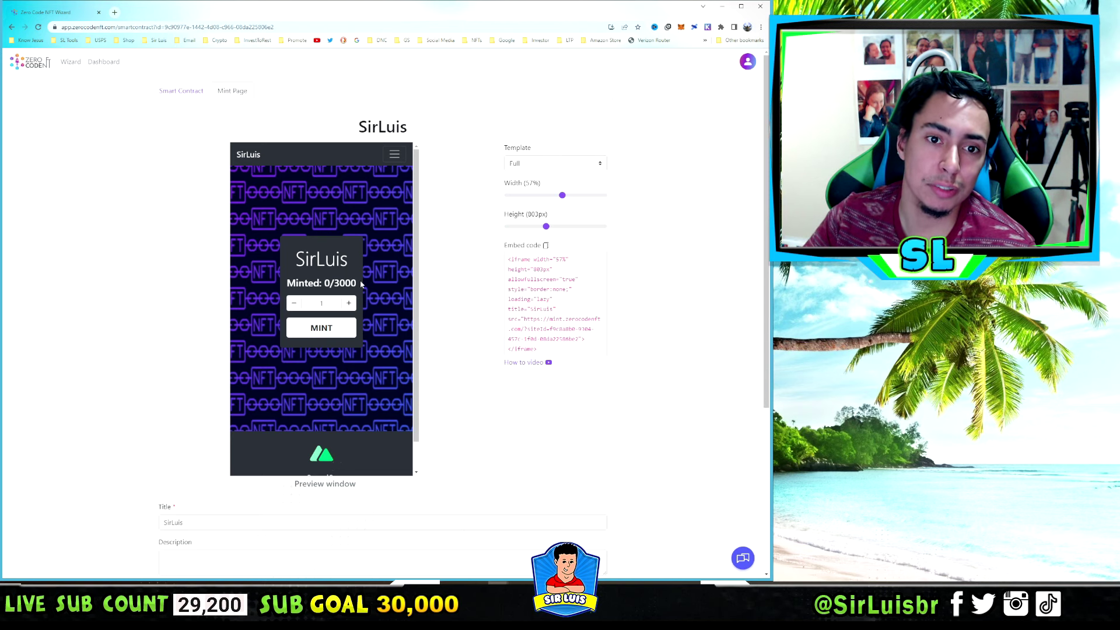
# Return to the smart contract overview, start its mainnet deployment and check the total price at checkout.
pyautogui.click(190, 102)
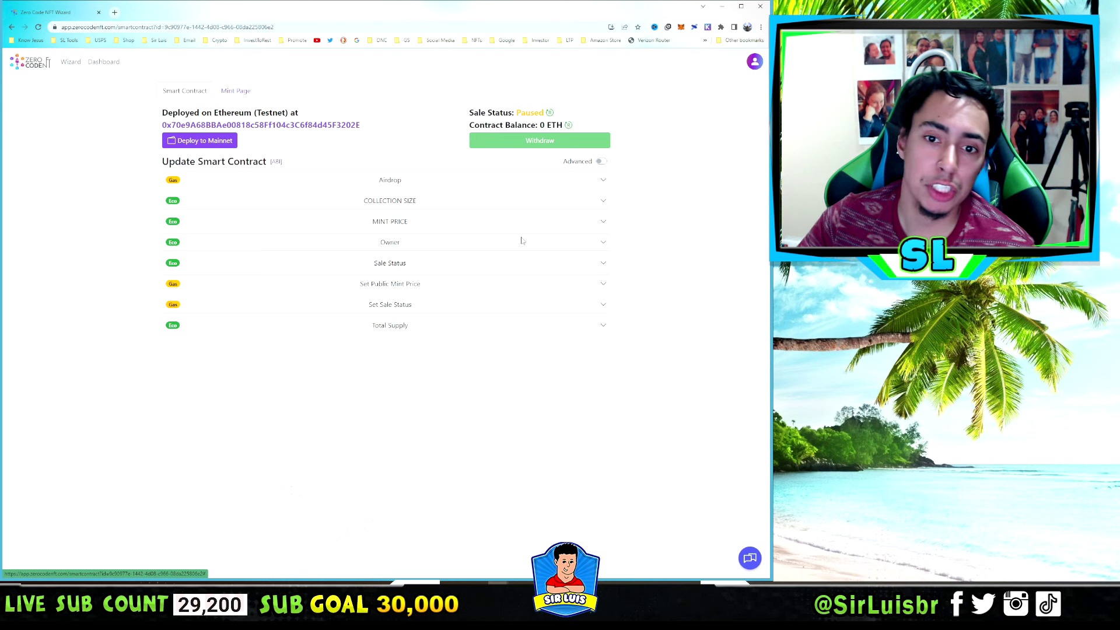
pyautogui.click(238, 94)
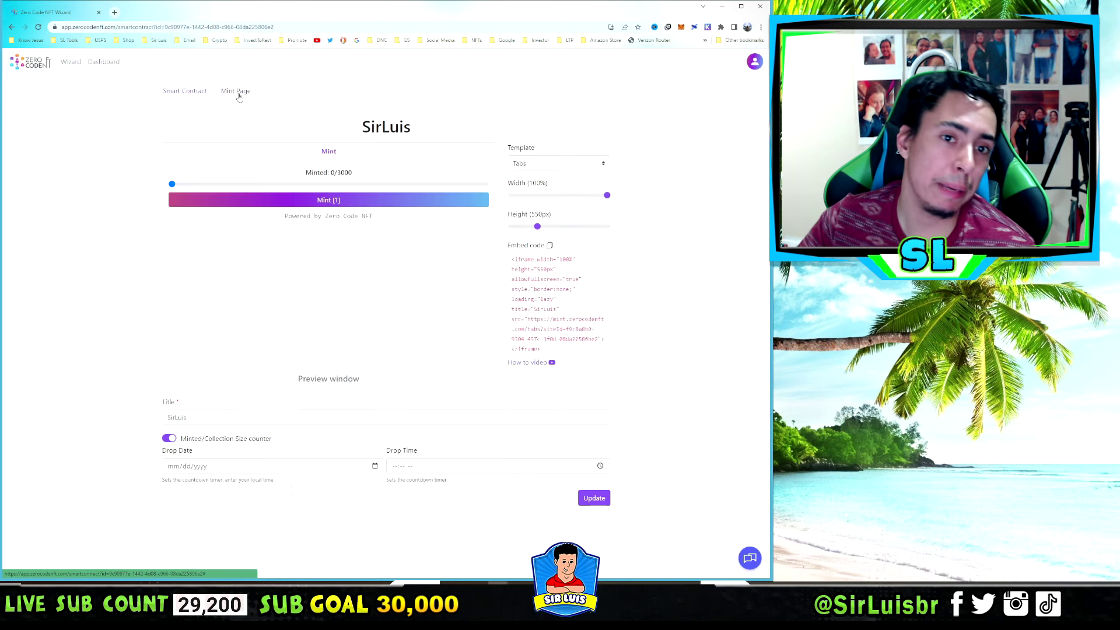
pyautogui.click(184, 93)
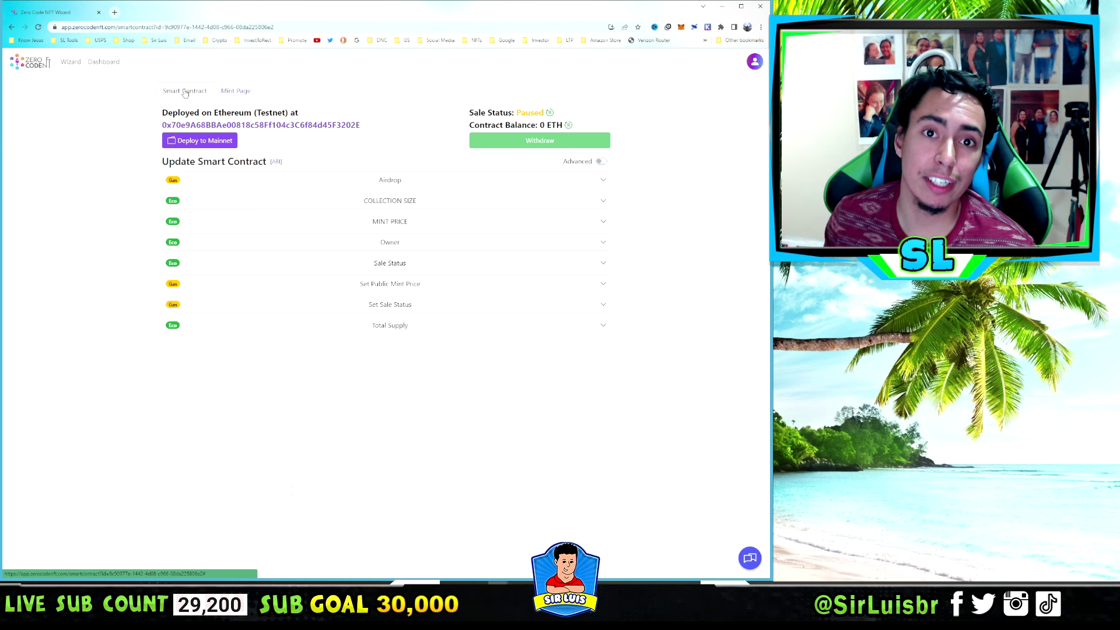
pyautogui.click(213, 143)
pyautogui.moveTo(437, 112); pyautogui.dragTo(348, 102)
pyautogui.click(348, 101)
pyautogui.moveTo(153, 129); pyautogui.dragTo(219, 136)
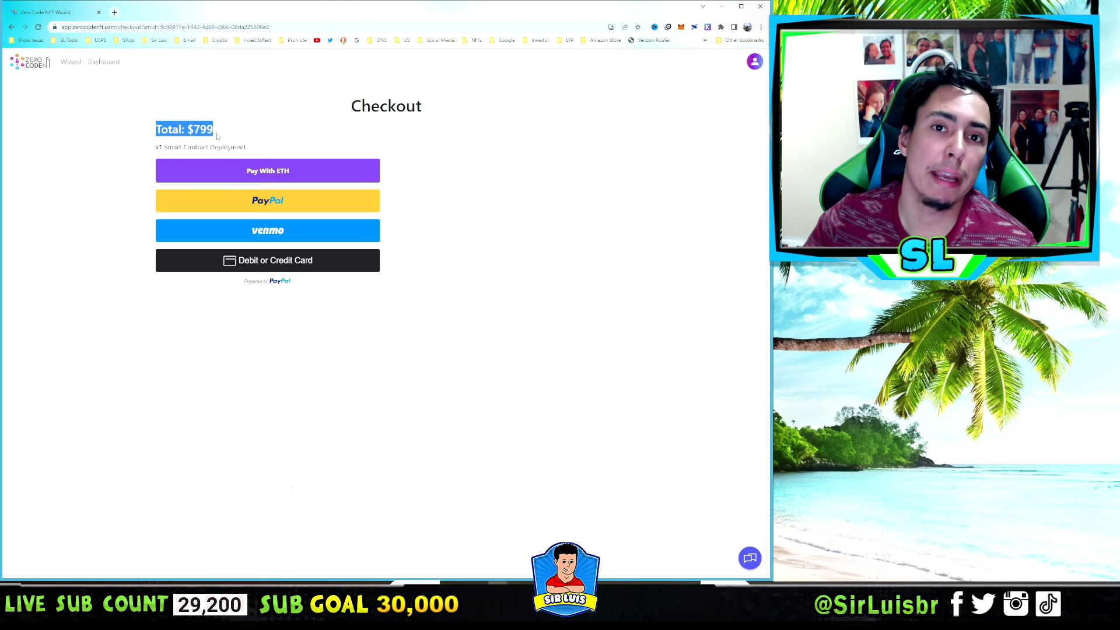
pyautogui.click(201, 144)
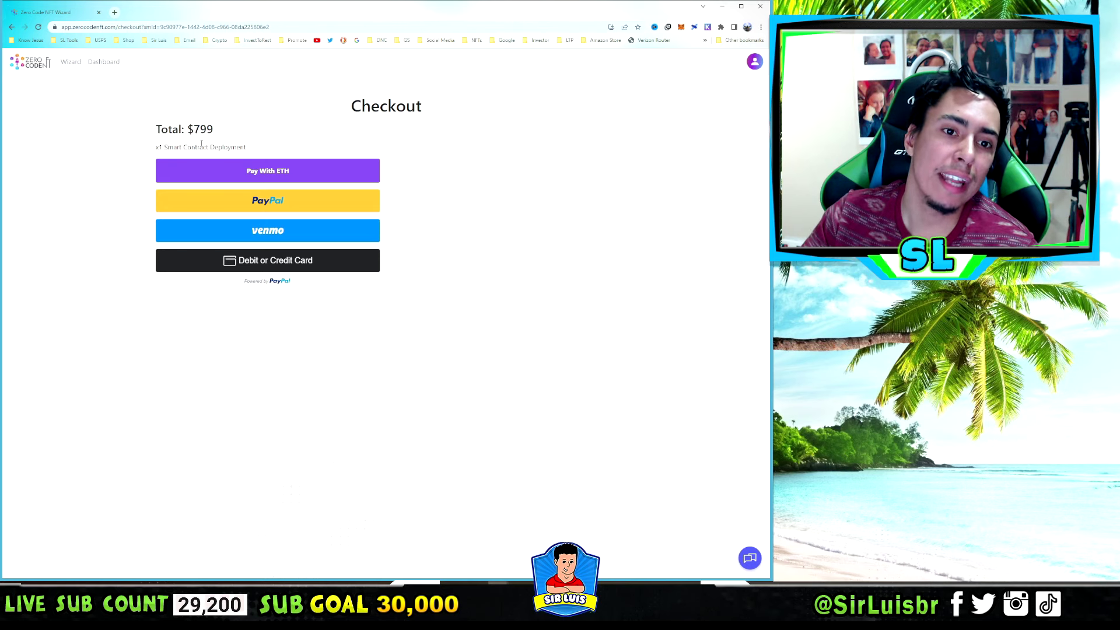
# Pay for the smart contract deployment with ETH, allowing the switch to Ethereum Mainnet and confirming the wallet transaction.
pyautogui.click(284, 171)
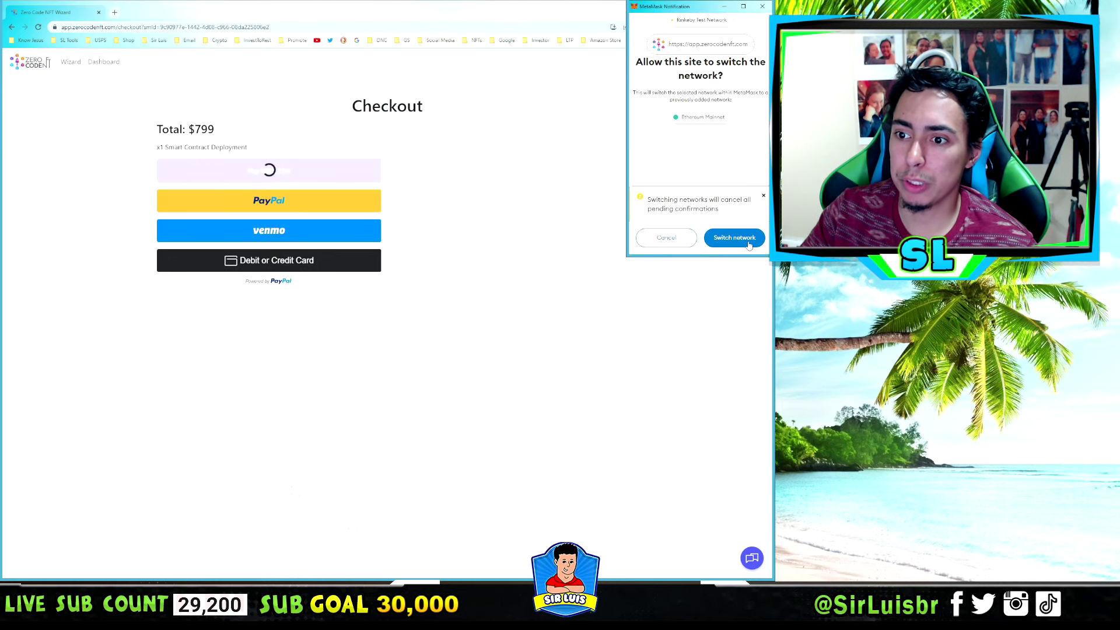
pyautogui.click(747, 246)
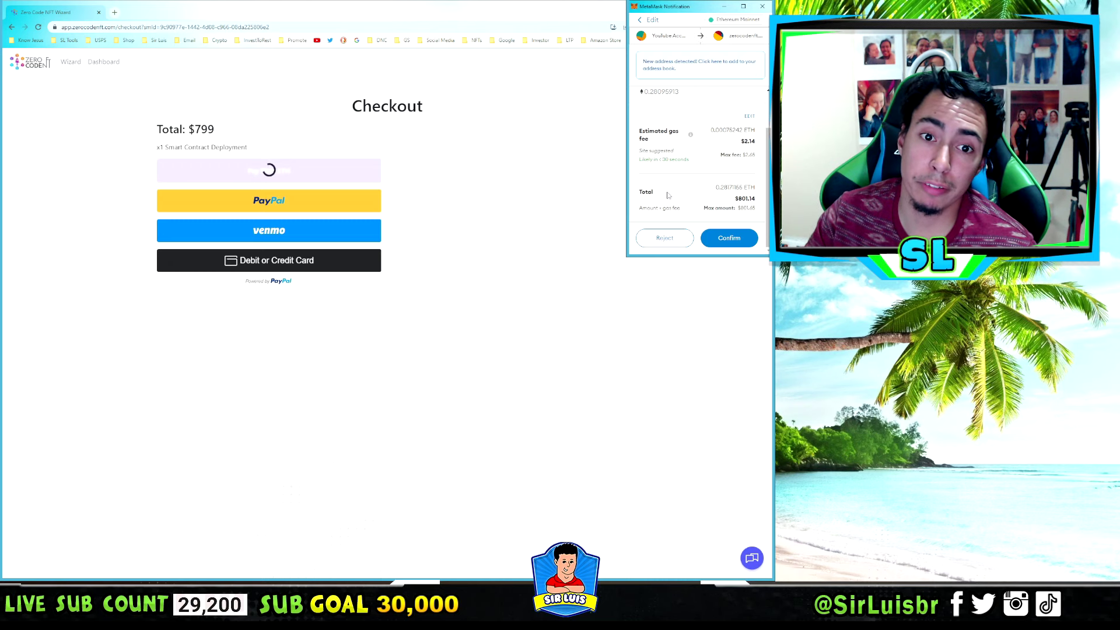
pyautogui.click(729, 237)
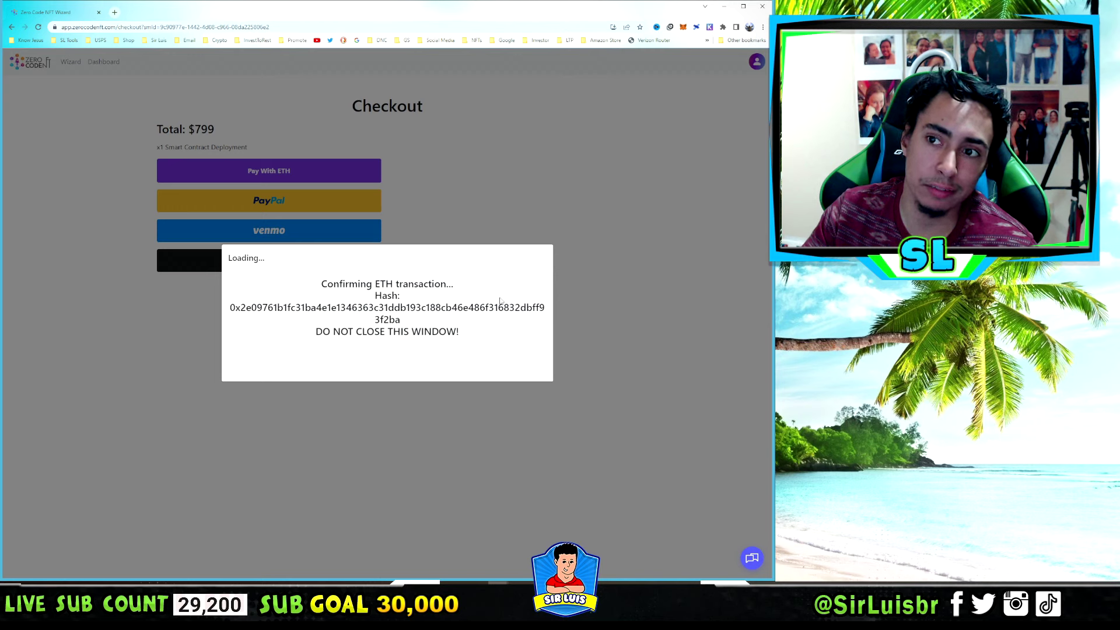
pyautogui.click(683, 27)
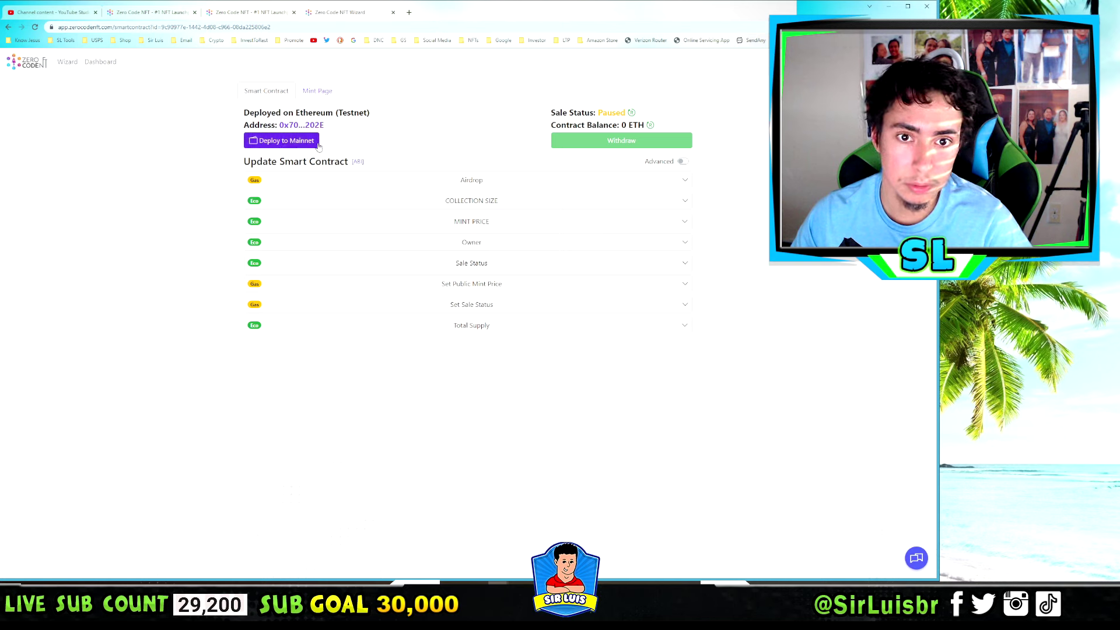
# Try to deploy the contract to mainnet with the wallet switched to Ethereum Mainnet, review the gas fee and close the transaction request.
pyautogui.click(306, 146)
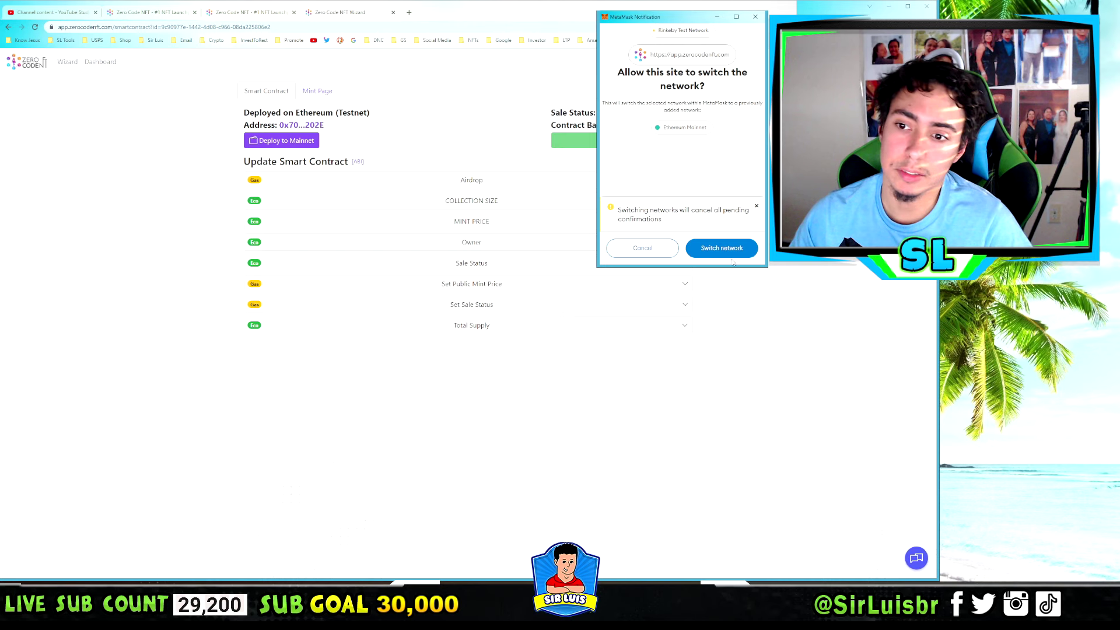
pyautogui.click(747, 249)
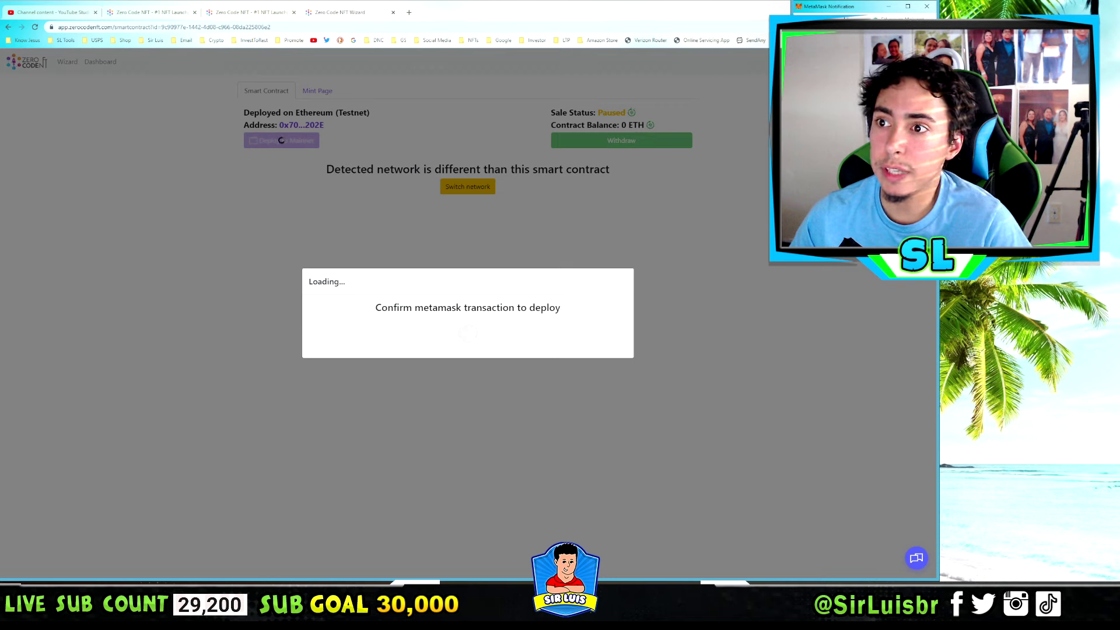
pyautogui.moveTo(856, 10); pyautogui.dragTo(527, 21)
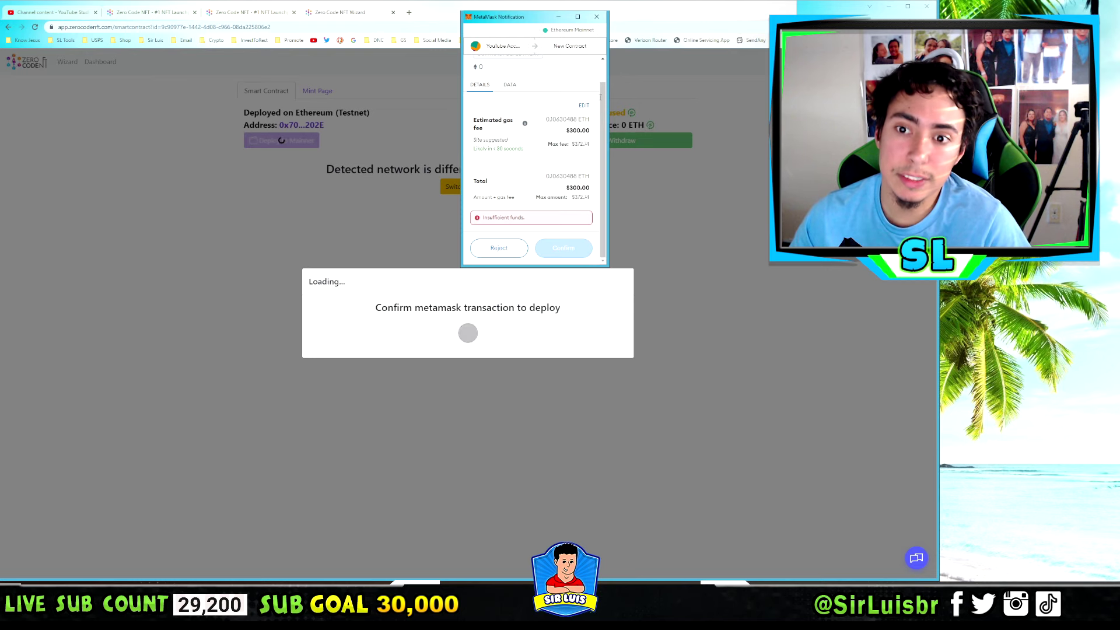
pyautogui.click(597, 17)
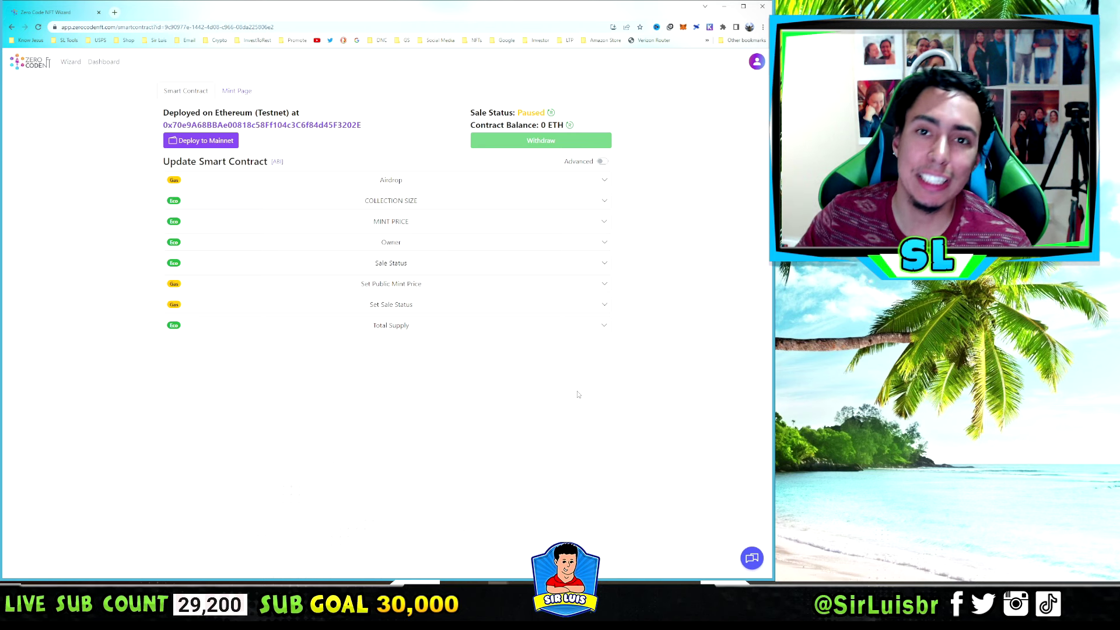
# View the need-support channel in the site's support chat and close it.
pyautogui.click(752, 561)
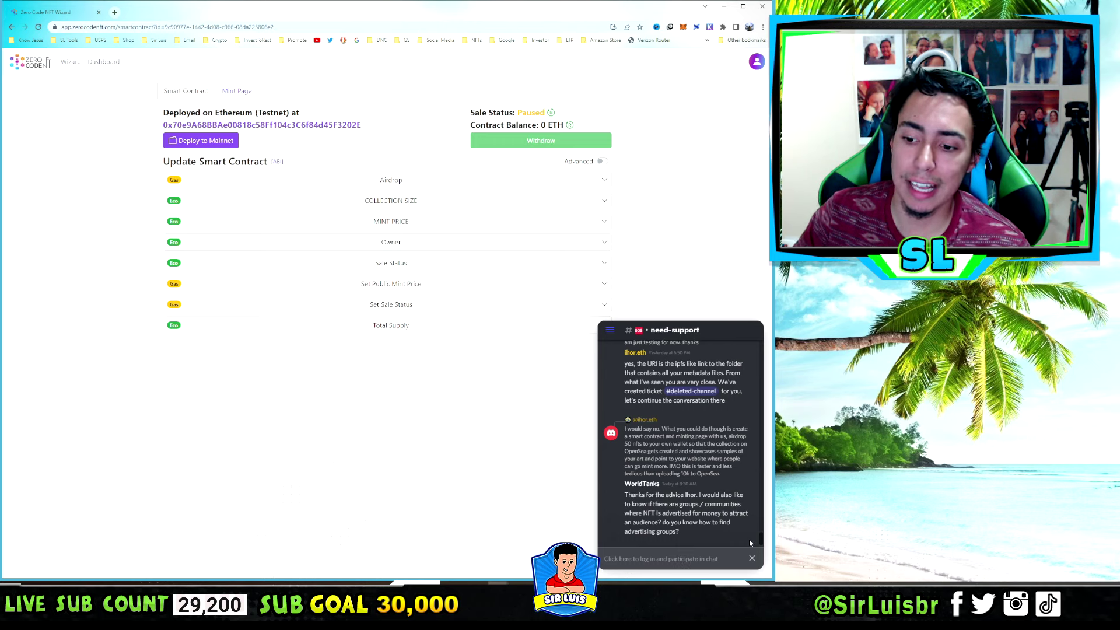
pyautogui.click(751, 558)
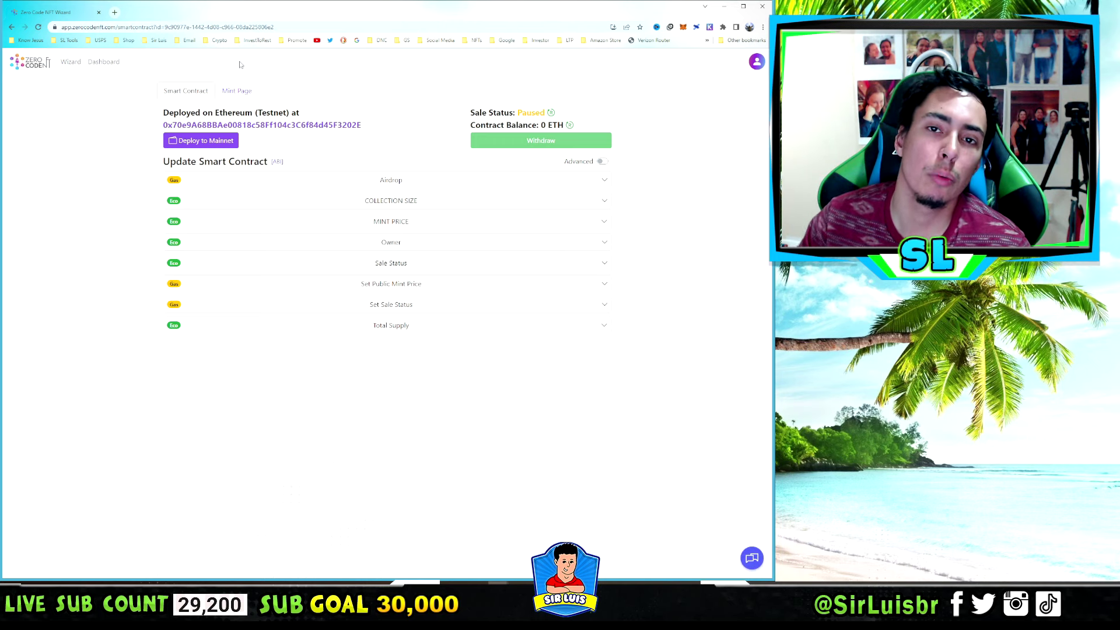